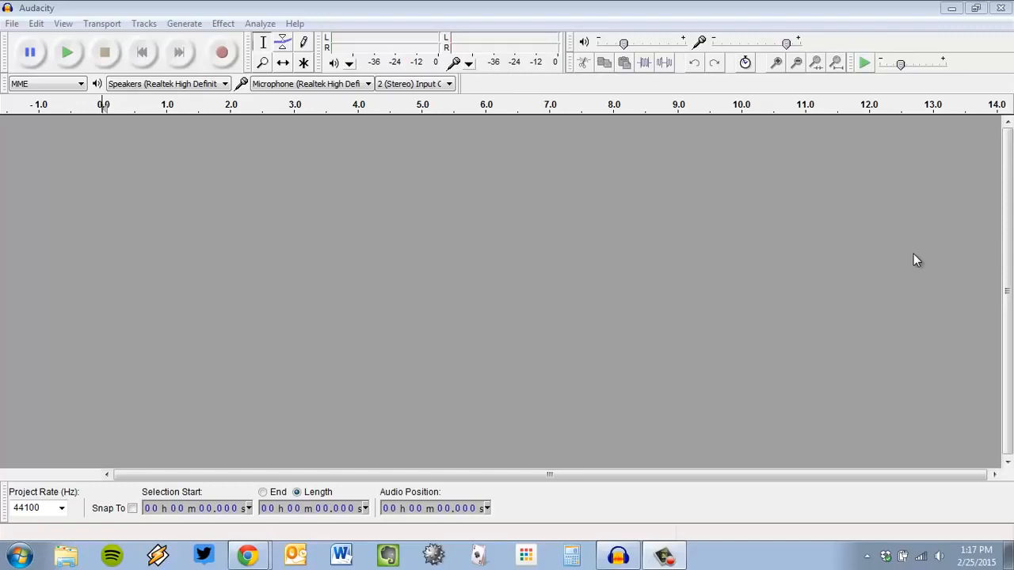
View the Audacity Manual tutorial on mixing a narration with background music in Chrome, and return to Audacity.
{"action": "left_click", "coordinate": [762, 7]}
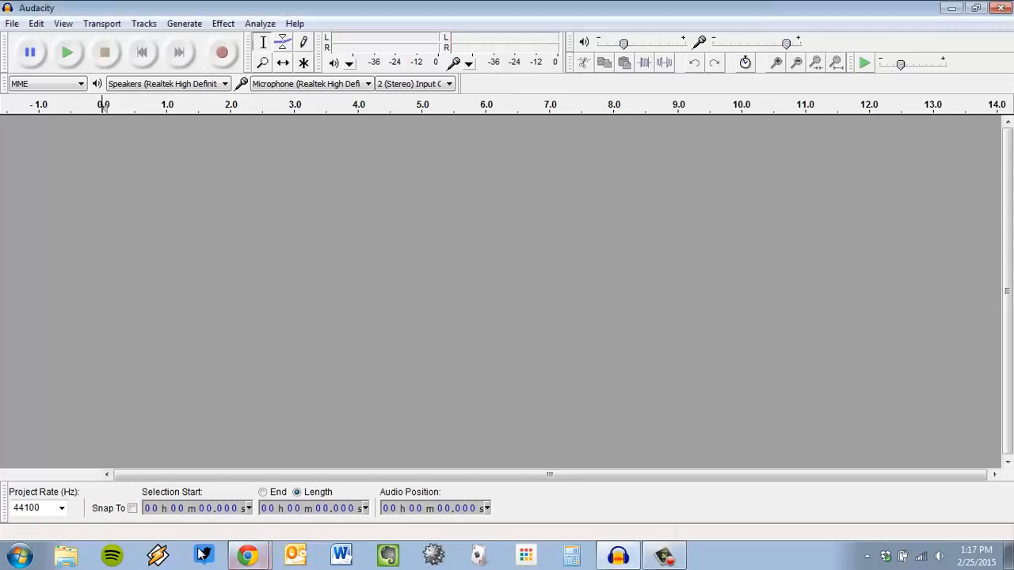
{"action": "mouse_move", "coordinate": [247, 554]}
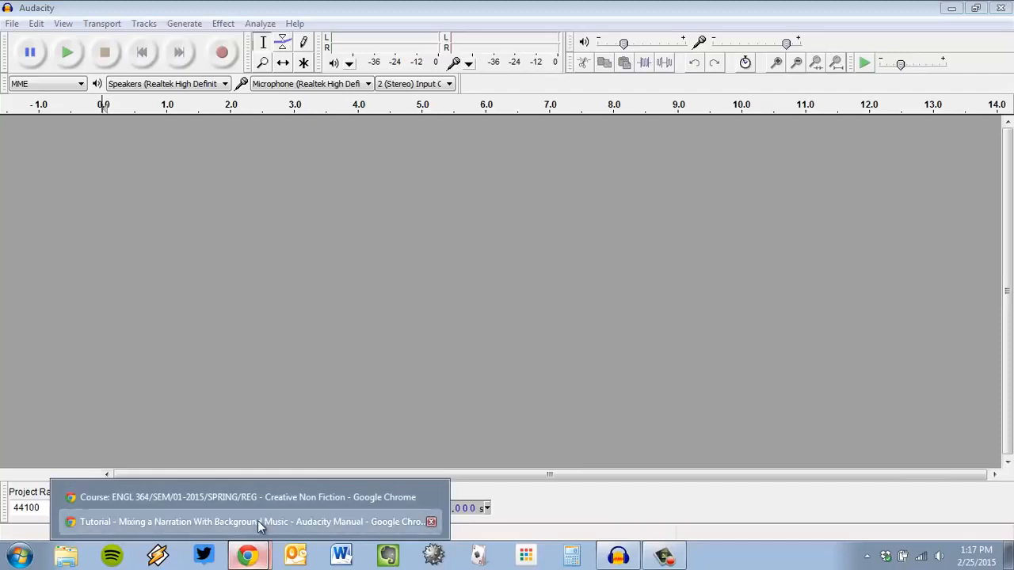
{"action": "left_click", "coordinate": [258, 520]}
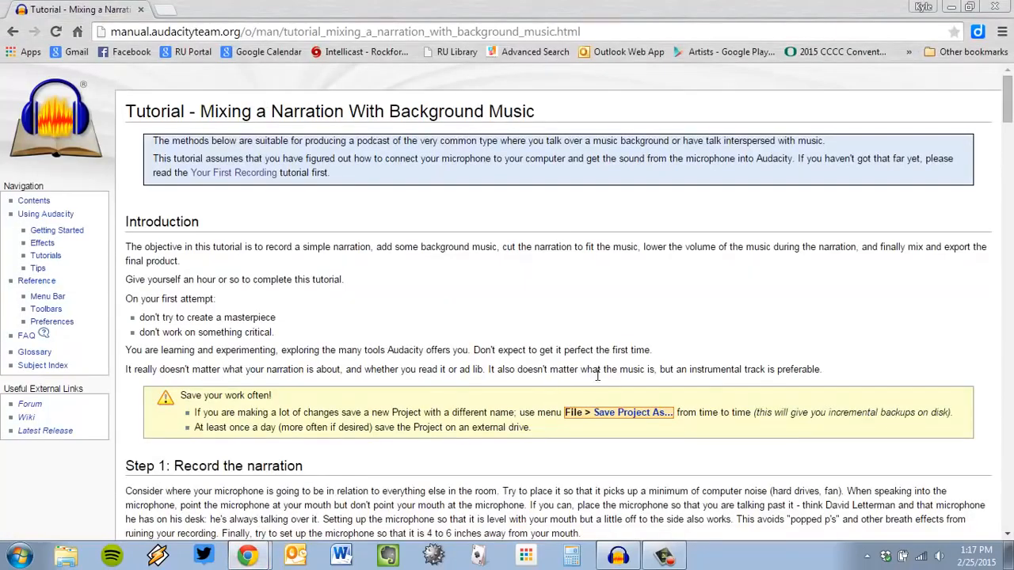
{"action": "left_click", "coordinate": [620, 558]}
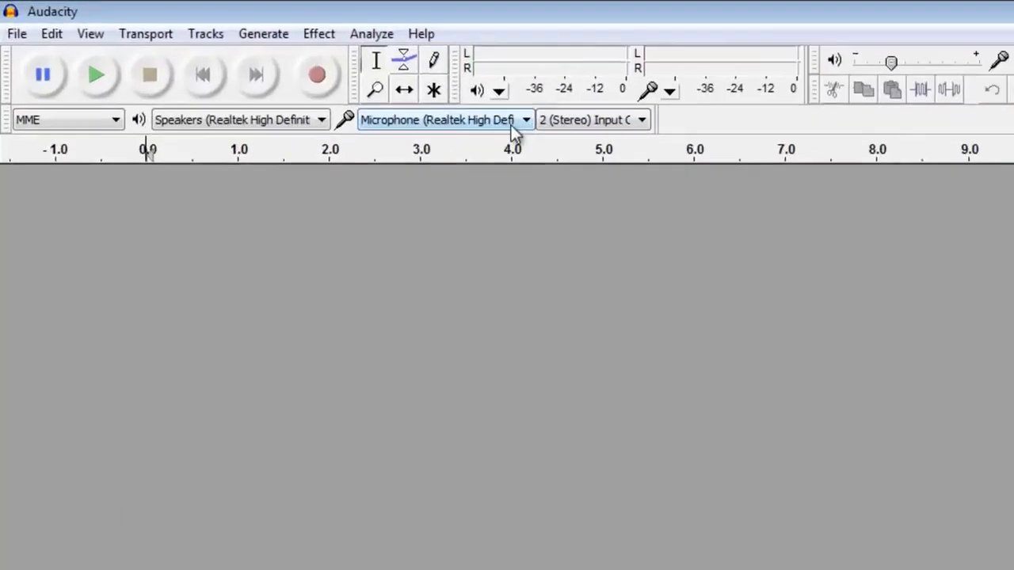
Set the recording device to the Yeti Stereo Microphone and start monitoring the input level.
{"action": "left_click", "coordinate": [668, 158]}
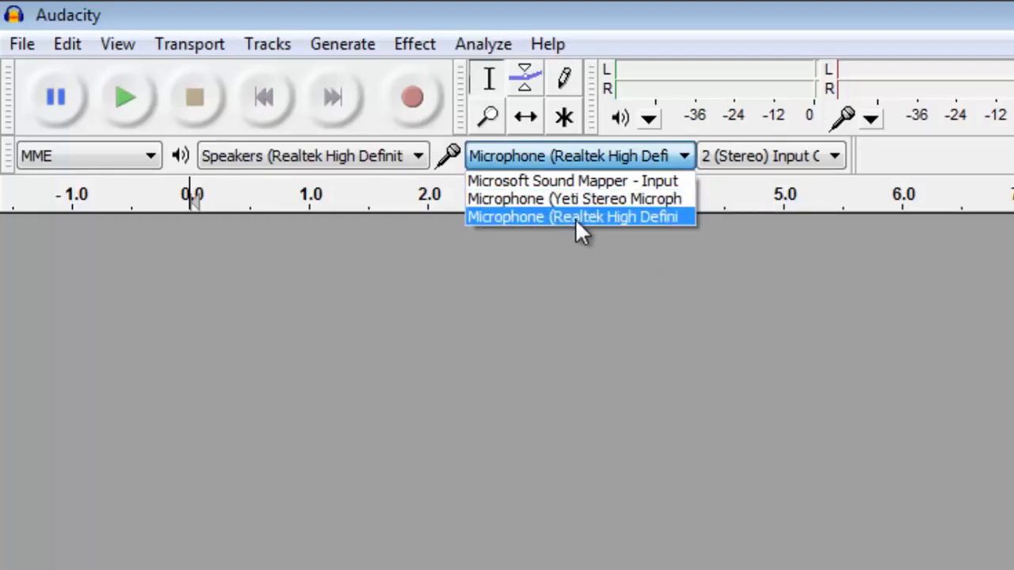
{"action": "left_click", "coordinate": [583, 198]}
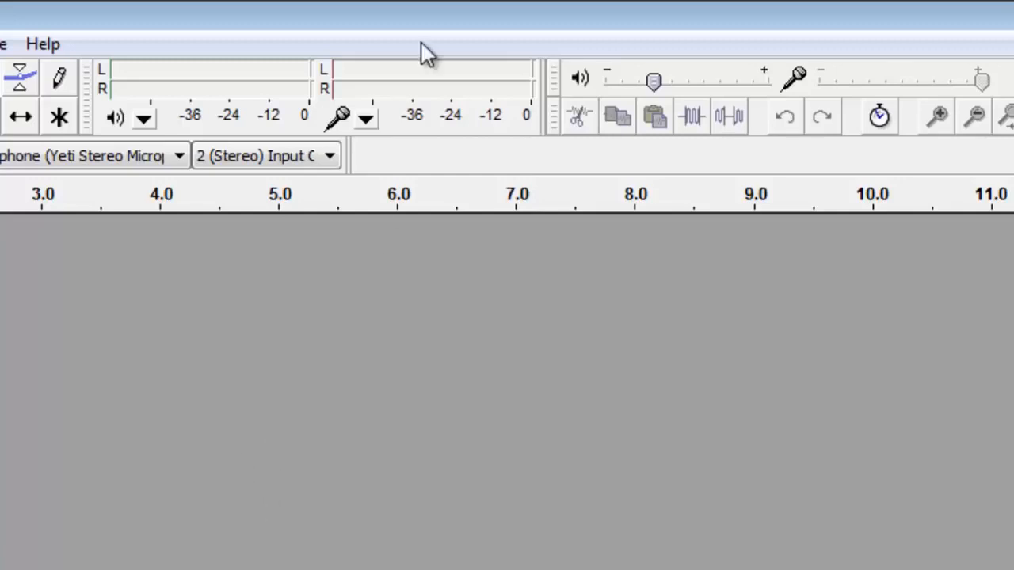
{"action": "left_click", "coordinate": [420, 86]}
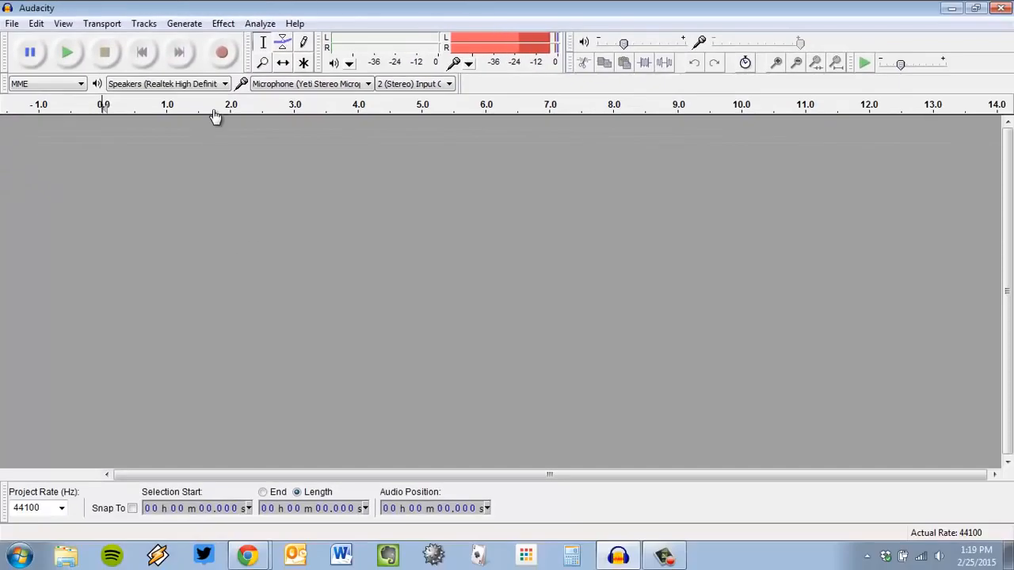
Record about 38 seconds of narration on a new stereo track and fit the whole recording in the window.
{"action": "left_click", "coordinate": [223, 53]}
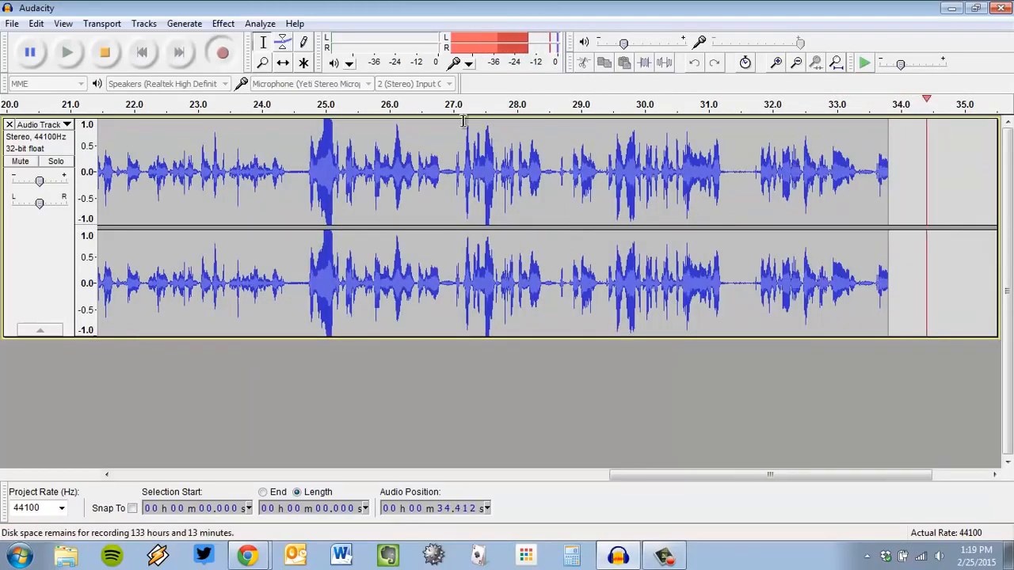
{"action": "left_click", "coordinate": [110, 56]}
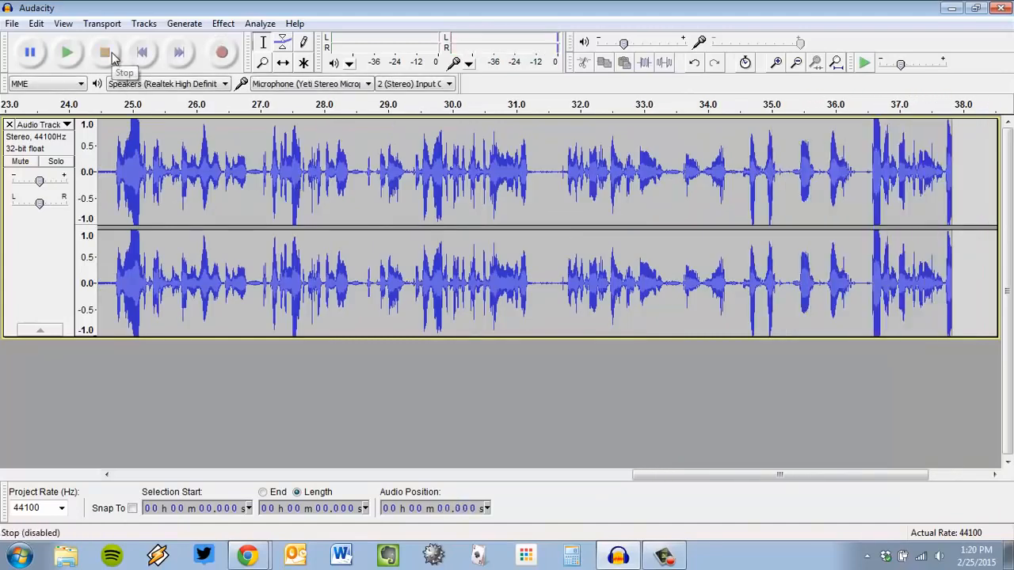
{"action": "left_click_drag", "start_coordinate": [691, 478], "coordinate": [199, 478]}
{"action": "left_click", "coordinate": [64, 24]}
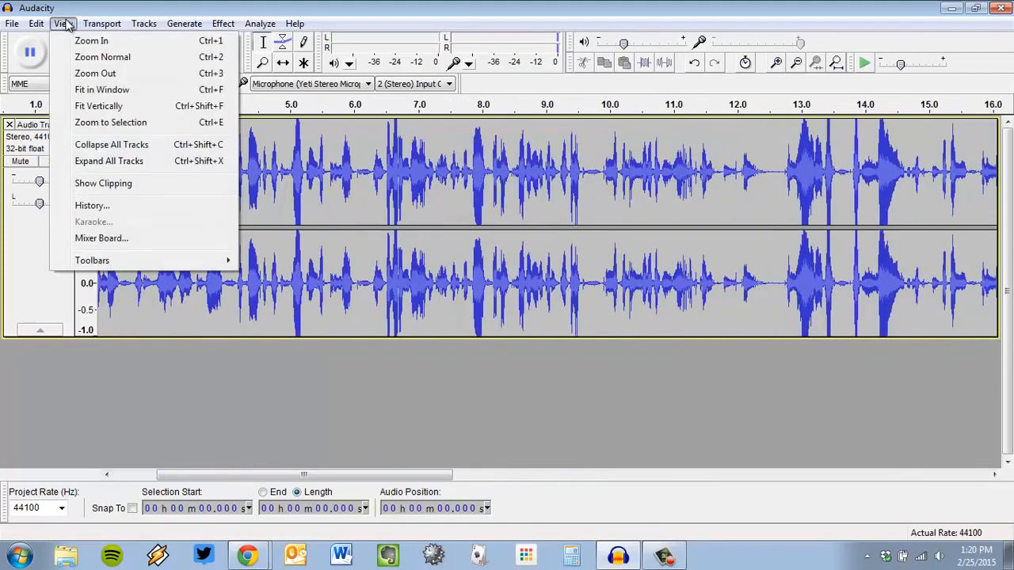
{"action": "left_click", "coordinate": [99, 89]}
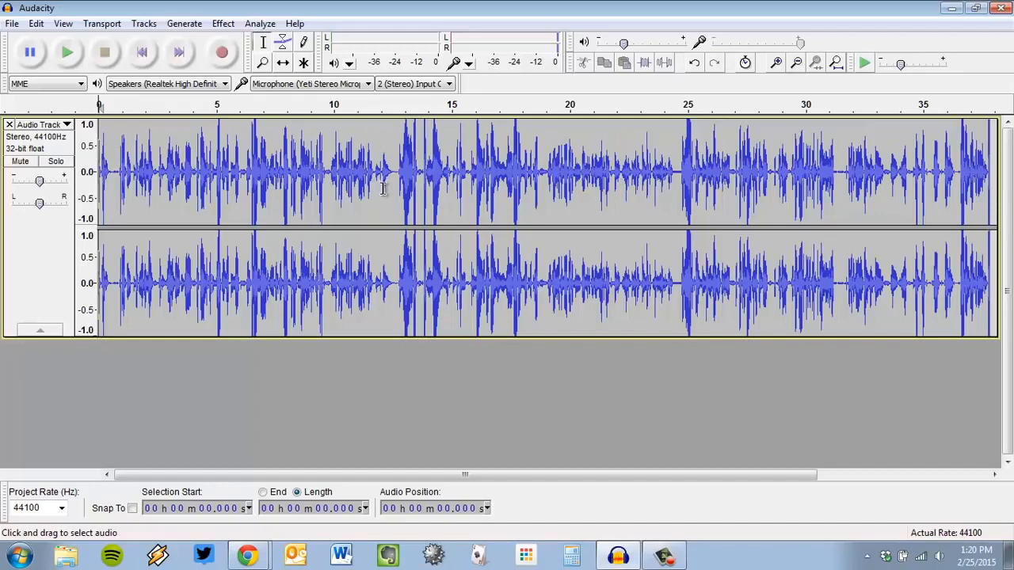
Try selecting the whole narration track and parts of it, such as about 11 seconds starting near 19.7 s.
{"action": "key", "text": "ctrl+a"}
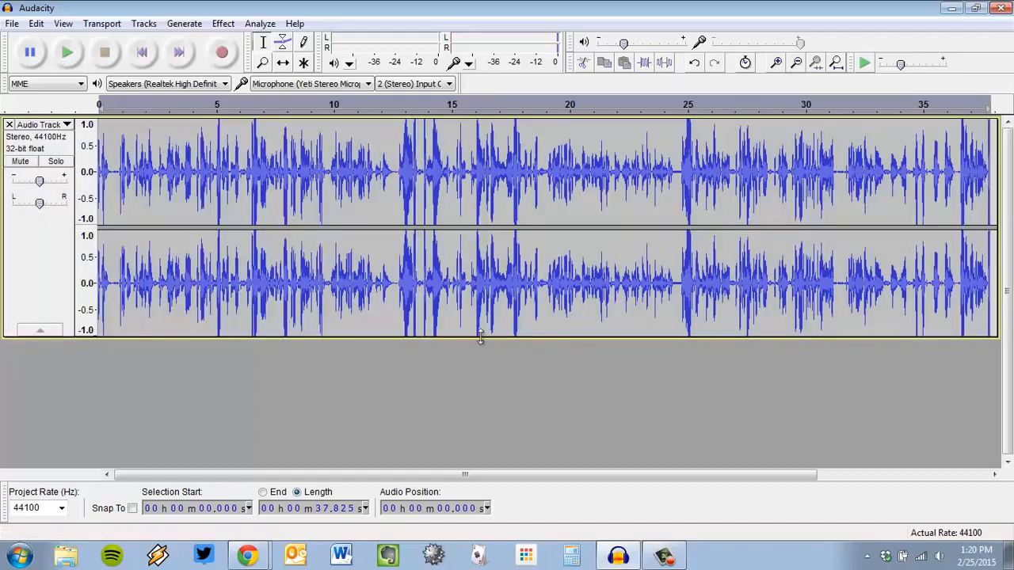
{"action": "left_click", "coordinate": [25, 248]}
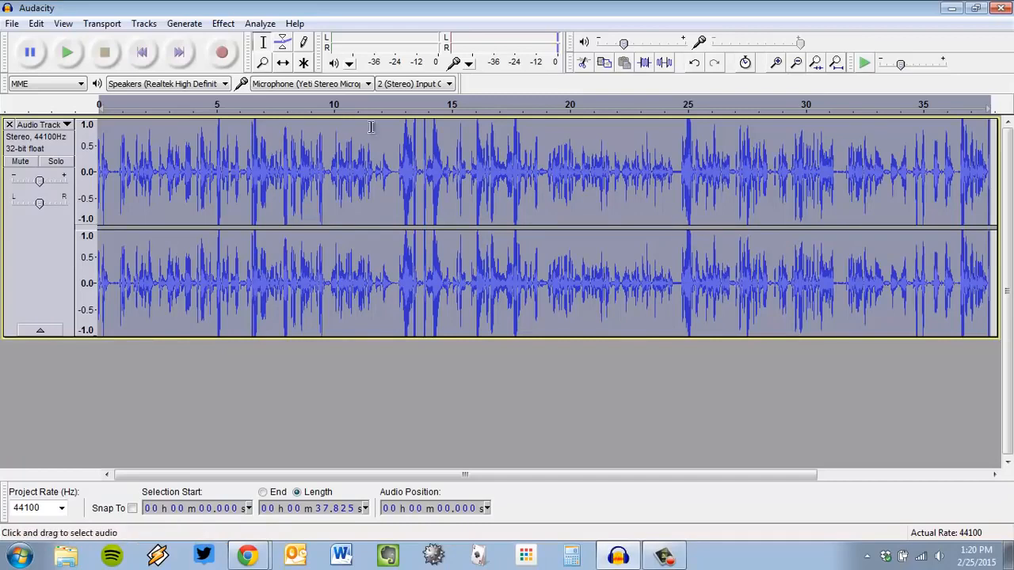
{"action": "left_click", "coordinate": [278, 159]}
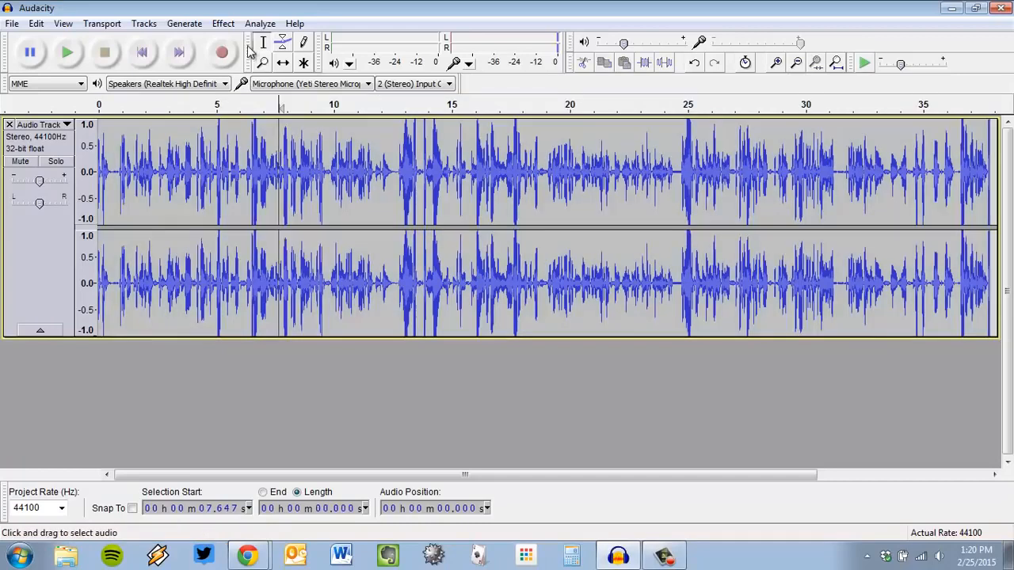
{"action": "left_click_drag", "start_coordinate": [281, 158], "coordinate": [491, 163]}
{"action": "left_click_drag", "start_coordinate": [564, 161], "coordinate": [824, 160]}
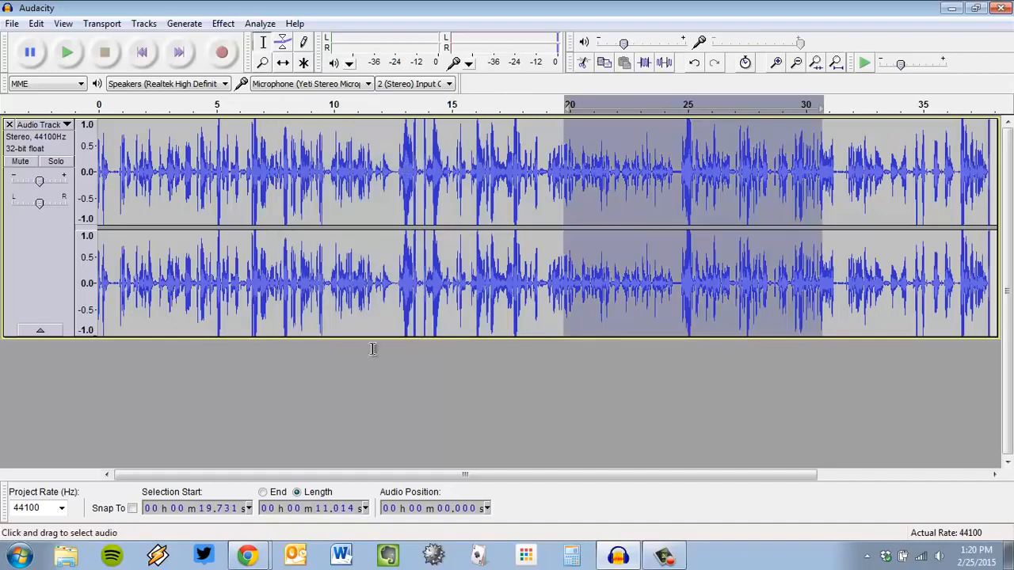
Compress the entire narration track at a -18 dB threshold, -80 dB noise floor and 6:1 ratio, checking the mixing tutorial in Chrome before applying.
{"action": "left_click", "coordinate": [34, 277]}
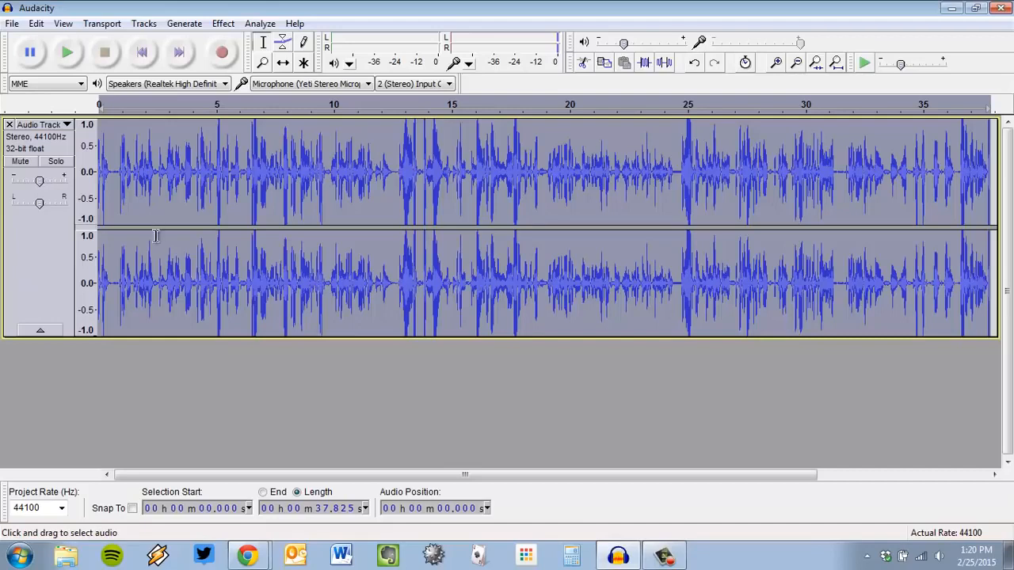
{"action": "left_click", "coordinate": [230, 26]}
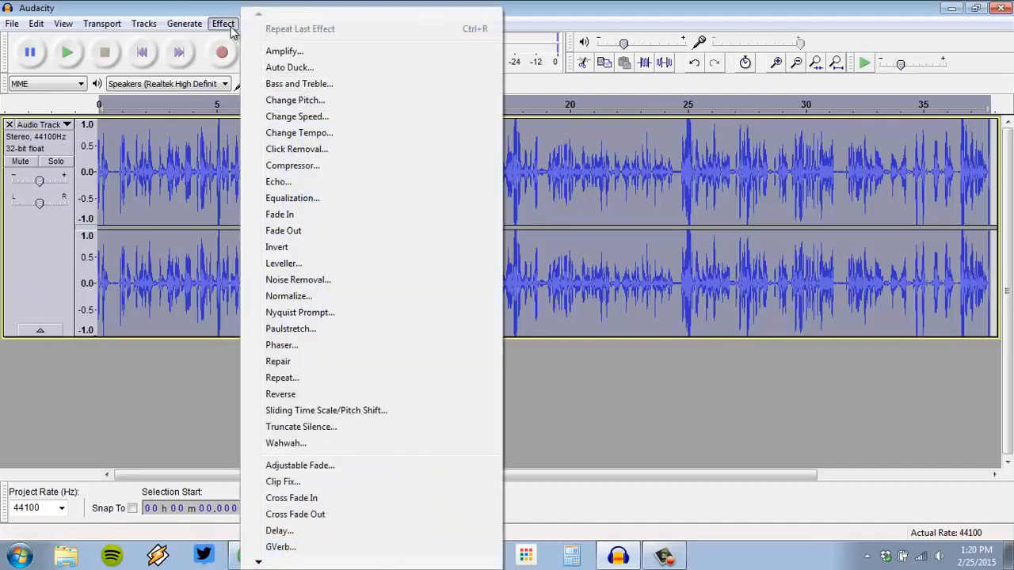
{"action": "left_click", "coordinate": [326, 168]}
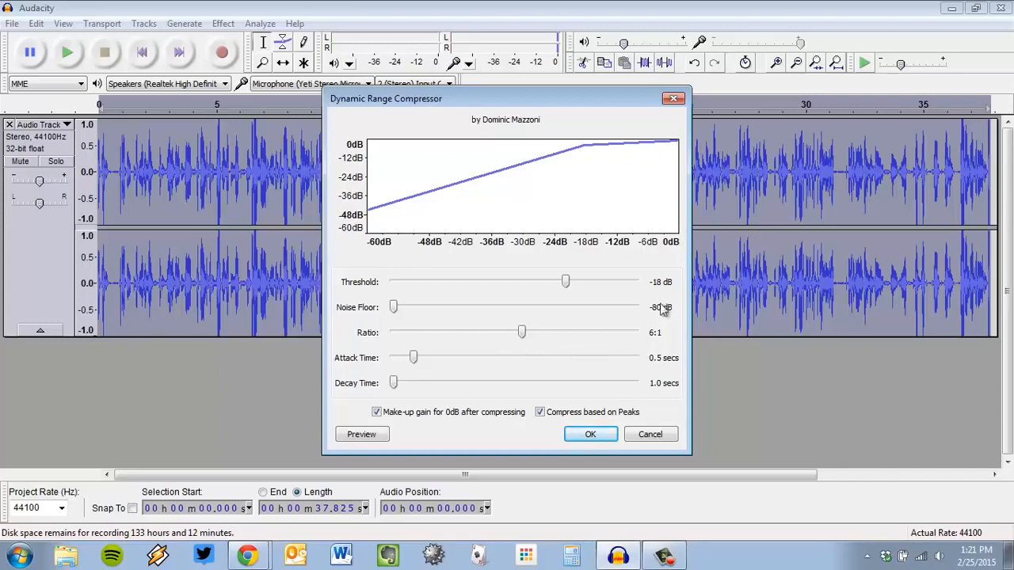
{"action": "left_click", "coordinate": [247, 558]}
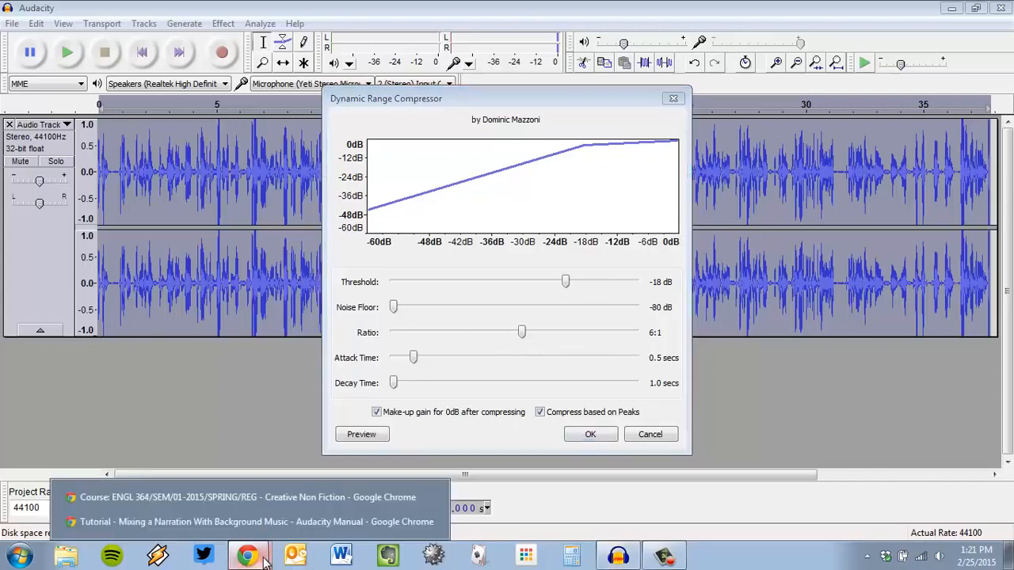
{"action": "left_click", "coordinate": [262, 525]}
{"action": "scroll", "coordinate": [469, 252], "scroll_direction": "down", "scroll_amount": 20}
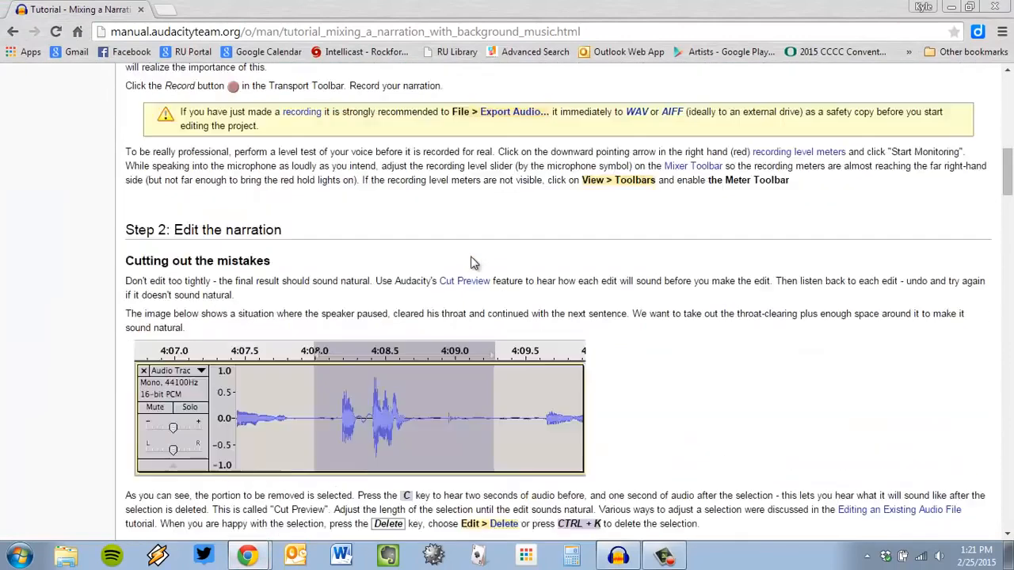
{"action": "key", "text": "alt+Tab"}
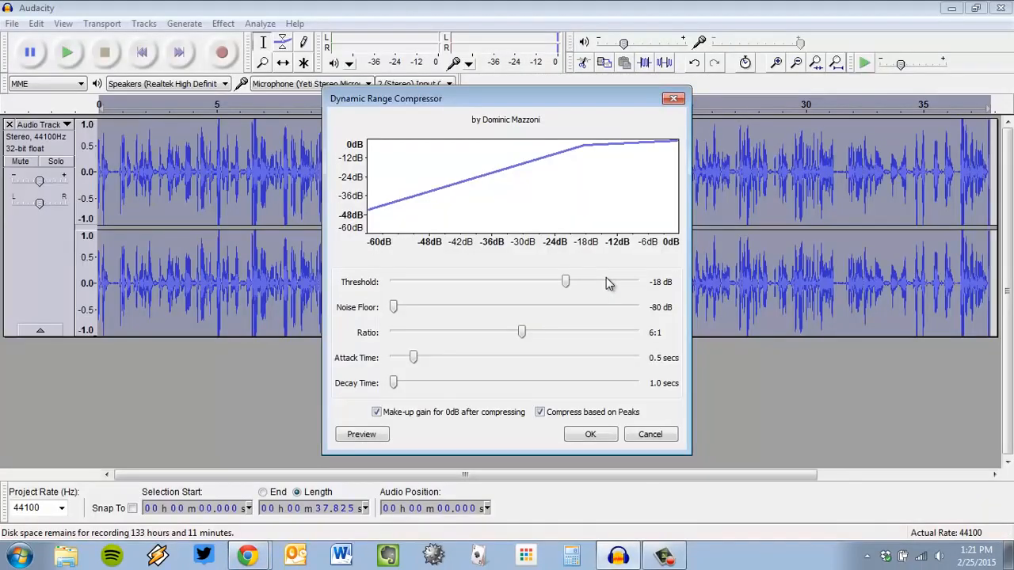
{"action": "left_click", "coordinate": [595, 434]}
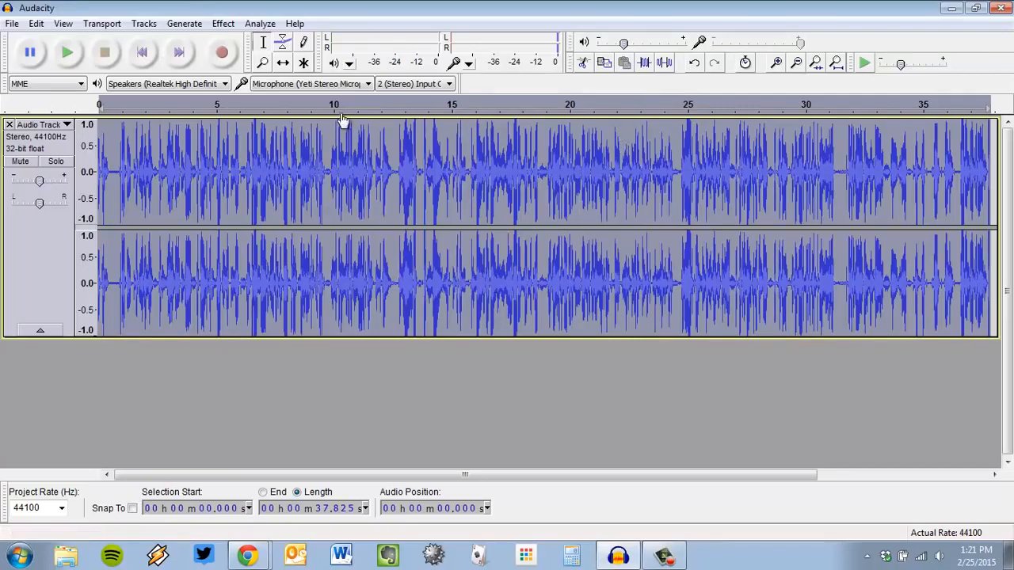
{"action": "left_click", "coordinate": [439, 158]}
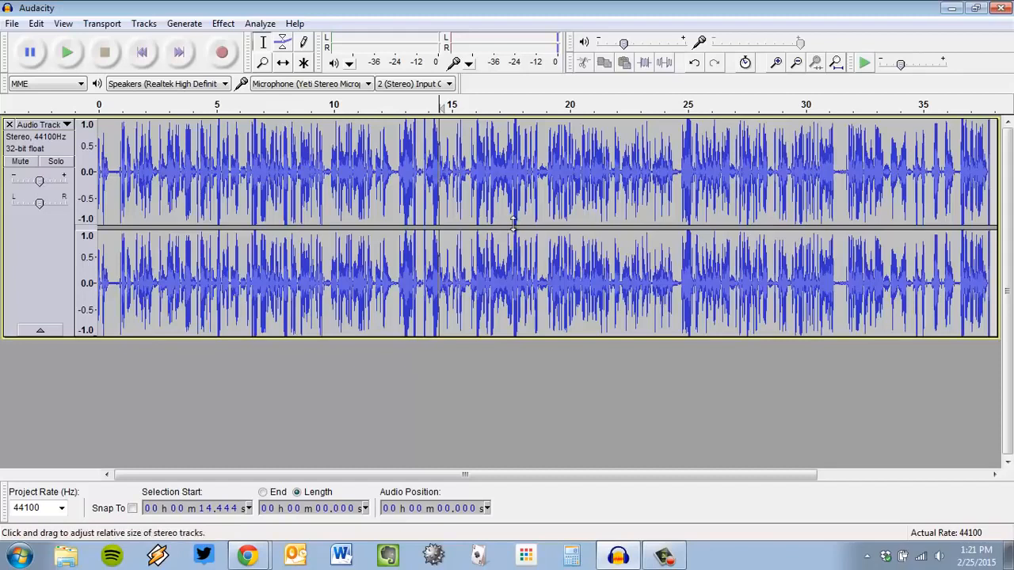
Import 01 Vertigogo (Opening Theme) from the Music library in Windows Explorer as a second track below the narration.
{"action": "left_click", "coordinate": [62, 557]}
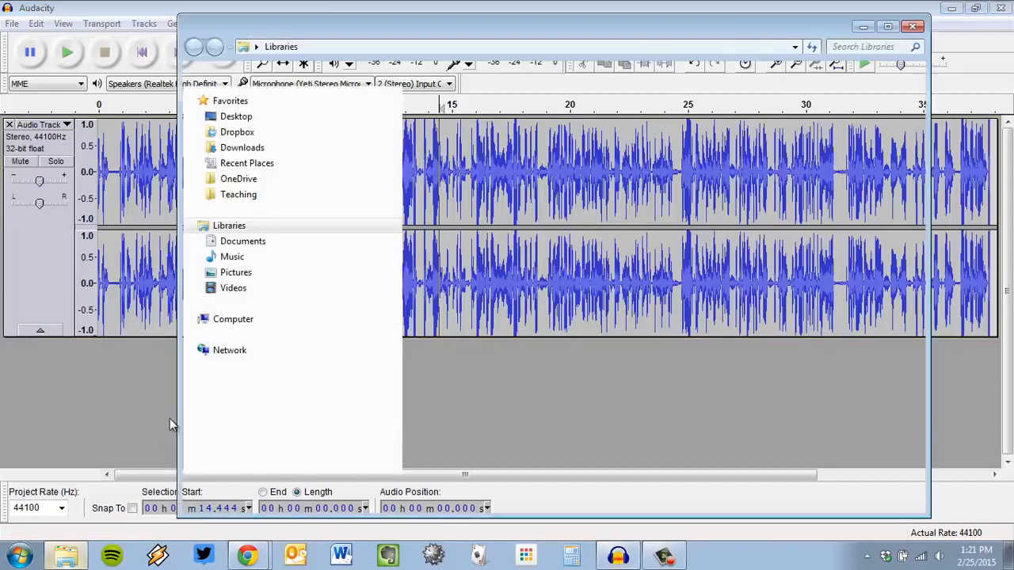
{"action": "double_click", "coordinate": [669, 144]}
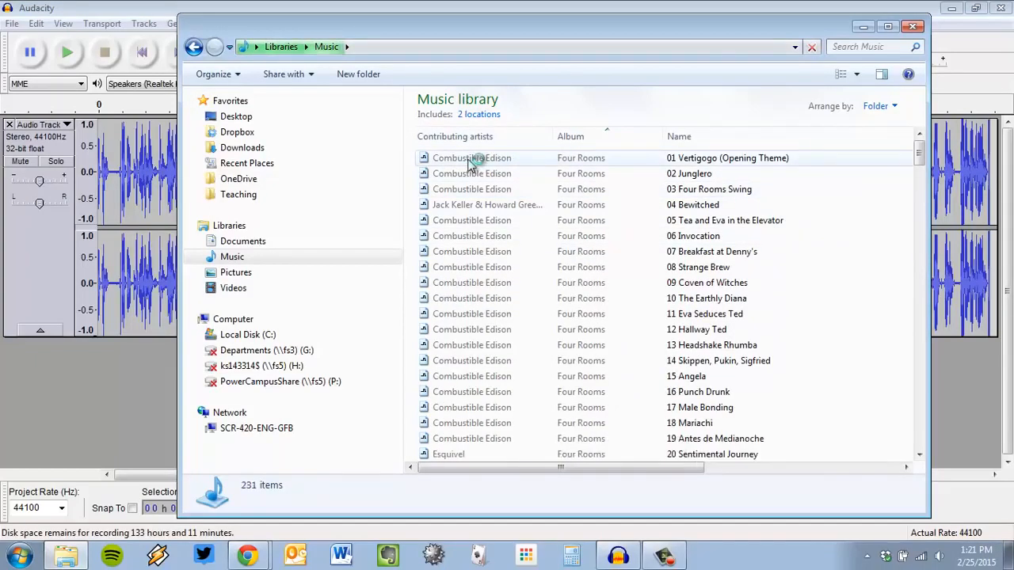
{"action": "left_click", "coordinate": [466, 159]}
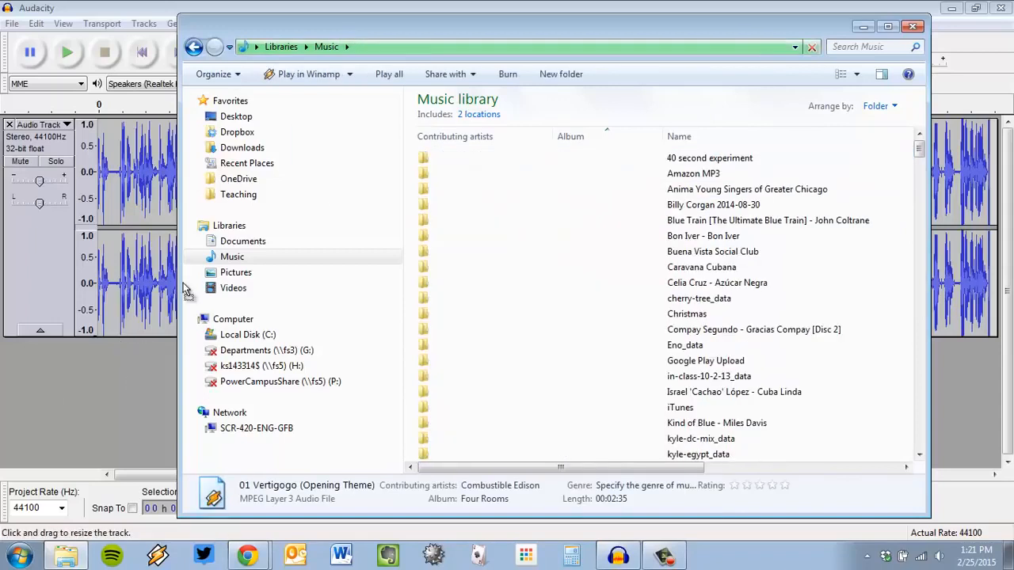
{"action": "left_click", "coordinate": [130, 6]}
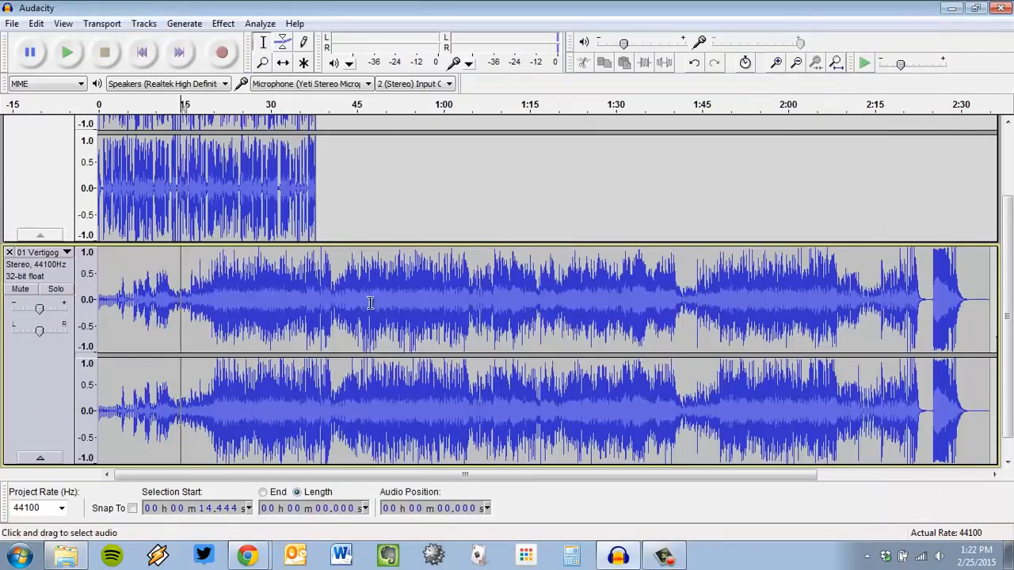
Examine the narration and music tracks at several zoom levels, comparing their lengths and where the music ends.
{"action": "scroll", "coordinate": [277, 382], "scroll_direction": "up", "scroll_amount": 2}
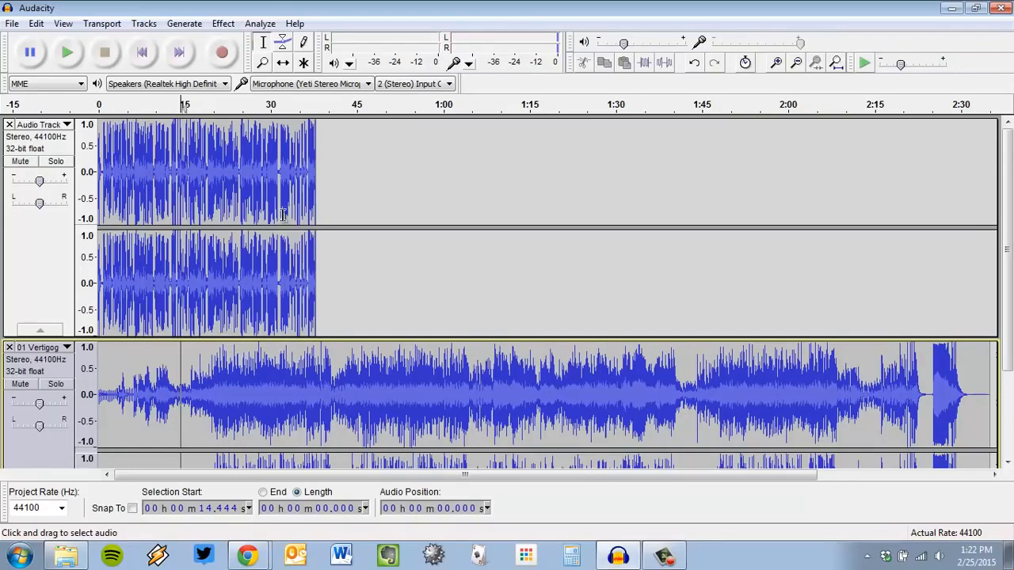
{"action": "scroll", "coordinate": [282, 212], "scroll_direction": "up", "scroll_amount": 4}
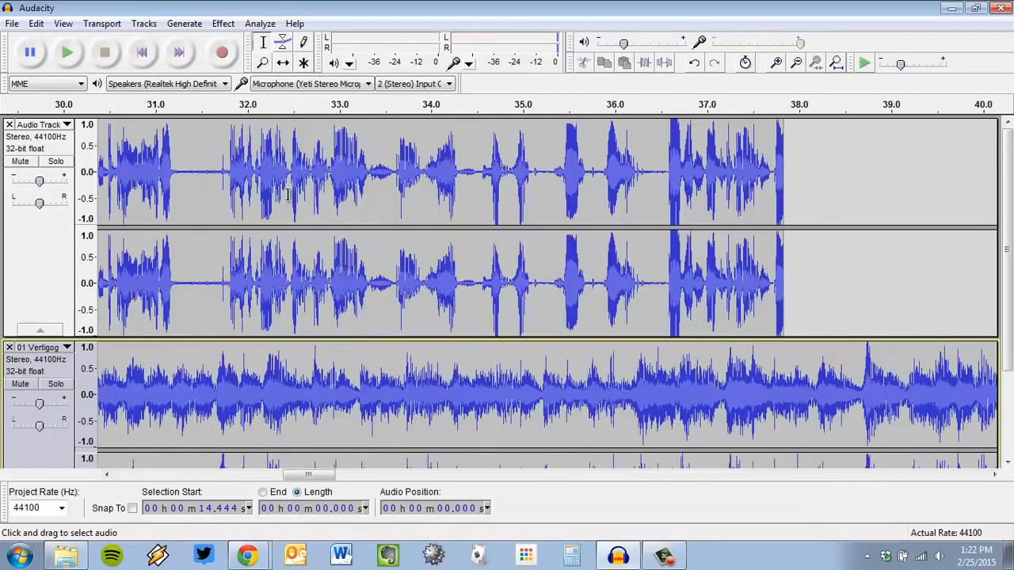
{"action": "scroll", "coordinate": [301, 202], "scroll_direction": "down", "scroll_amount": 3}
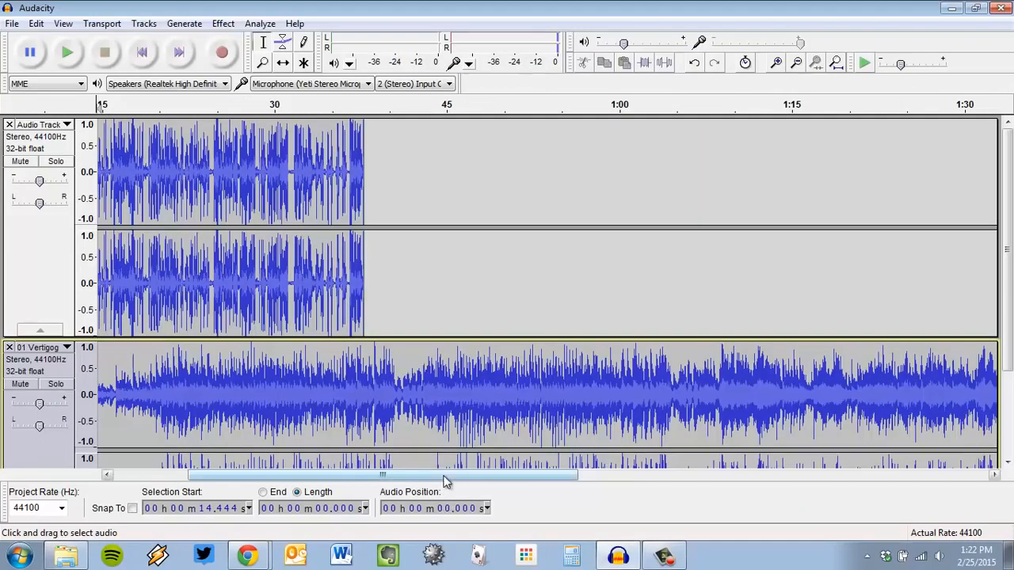
{"action": "left_click_drag", "start_coordinate": [443, 475], "coordinate": [369, 475]}
{"action": "scroll", "coordinate": [222, 364], "scroll_direction": "down", "scroll_amount": 3}
{"action": "scroll", "coordinate": [221, 364], "scroll_direction": "up", "scroll_amount": 3}
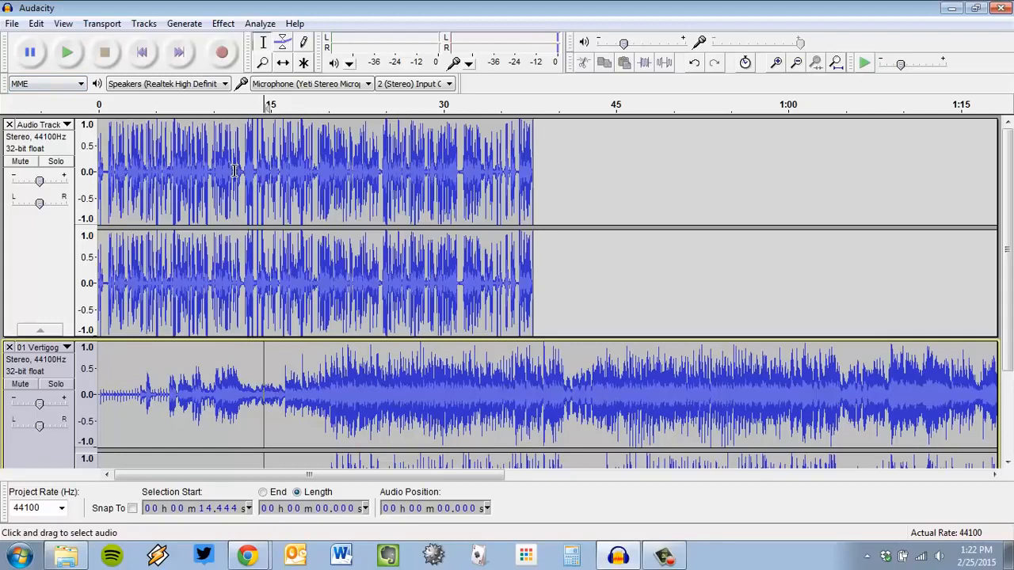
{"action": "scroll", "coordinate": [190, 227], "scroll_direction": "down", "scroll_amount": 3}
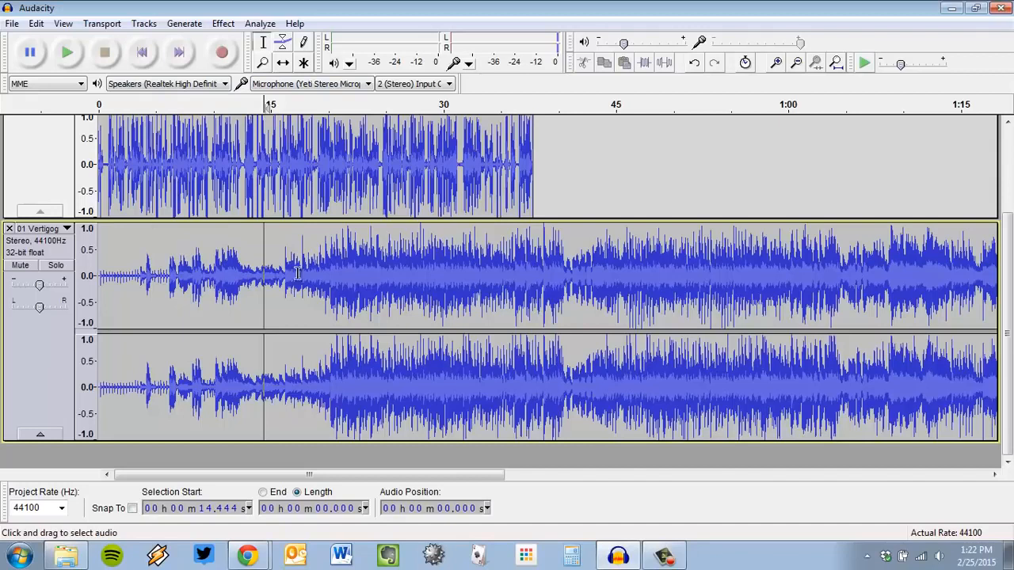
{"action": "scroll", "coordinate": [399, 269], "scroll_direction": "down", "scroll_amount": 2}
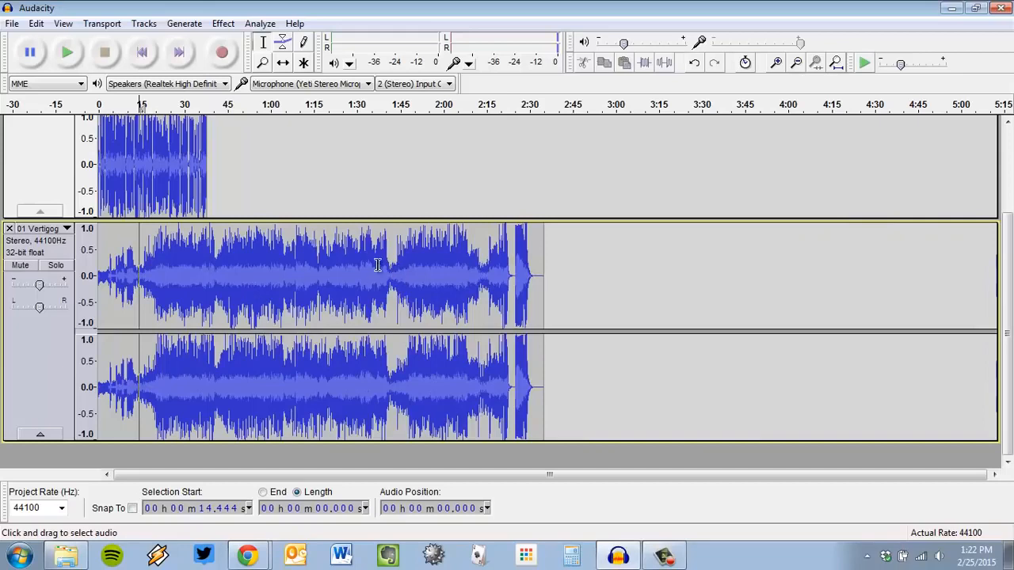
{"action": "scroll", "coordinate": [376, 266], "scroll_direction": "up", "scroll_amount": 2}
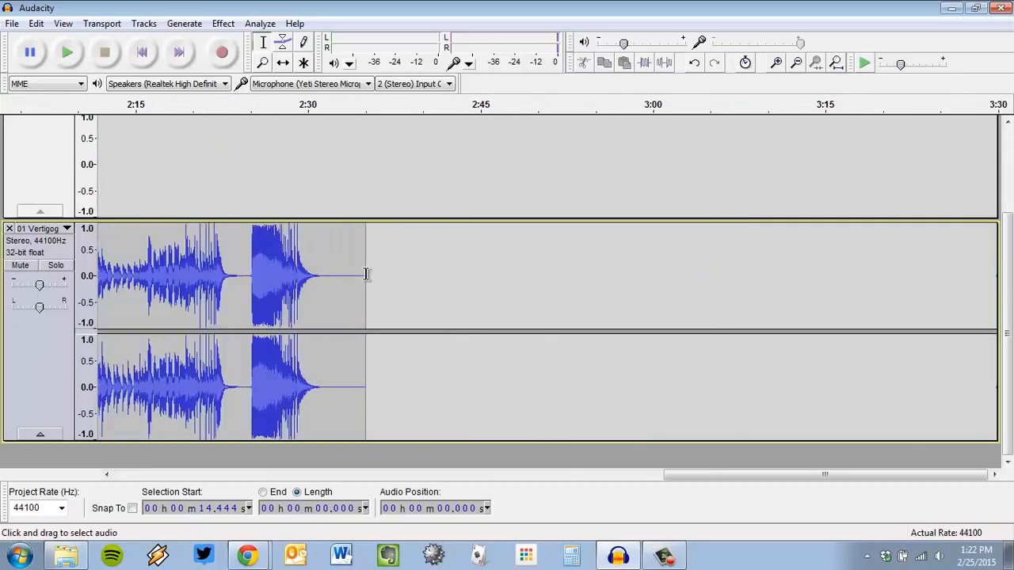
{"action": "left_click_drag", "start_coordinate": [648, 475], "coordinate": [337, 428]}
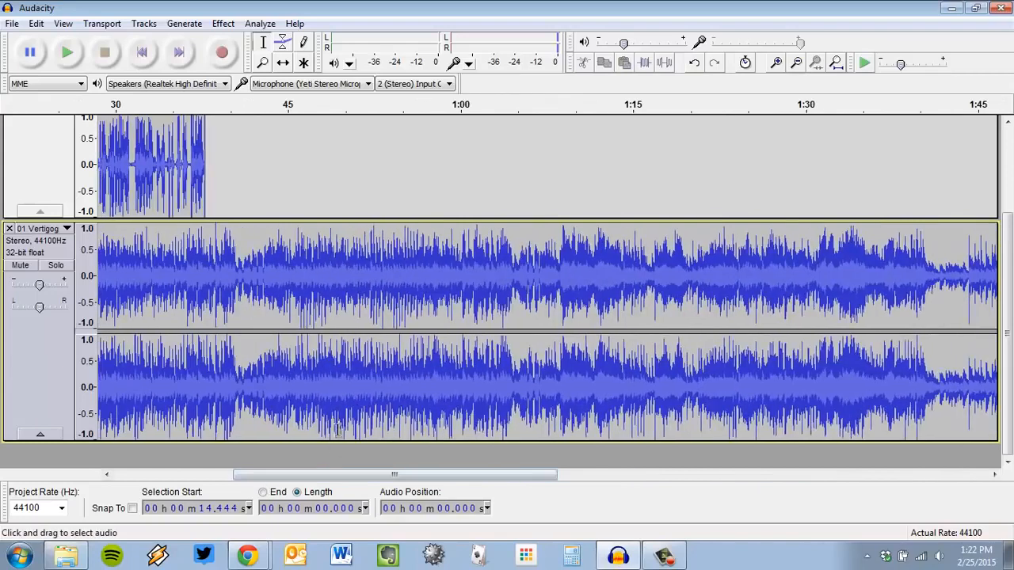
Delete the background music from the end of the narration, at about 37.8 s, through the end of the music track.
{"action": "scroll", "coordinate": [337, 428], "scroll_direction": "down", "scroll_amount": 3}
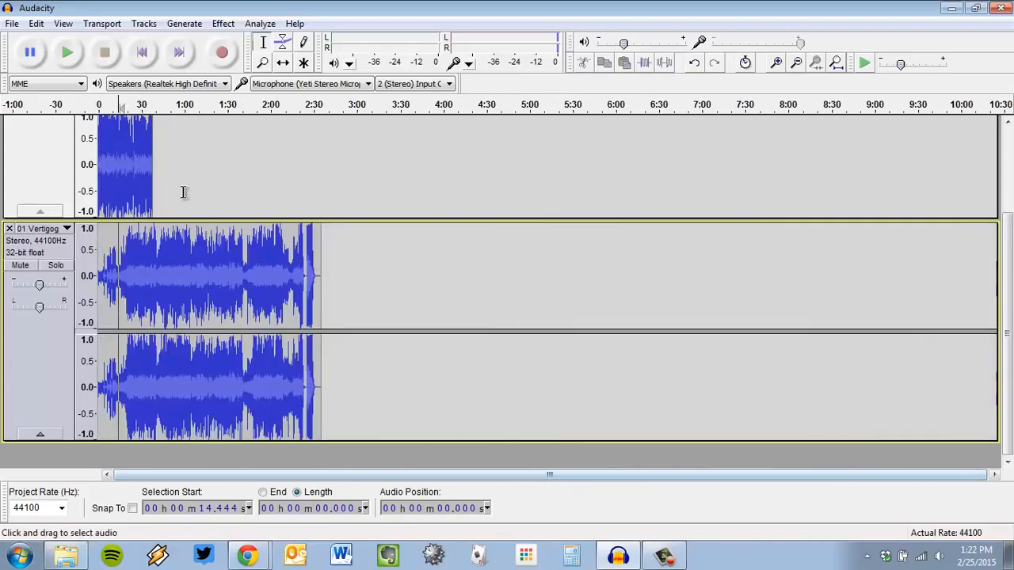
{"action": "scroll", "coordinate": [126, 162], "scroll_direction": "up", "scroll_amount": 2}
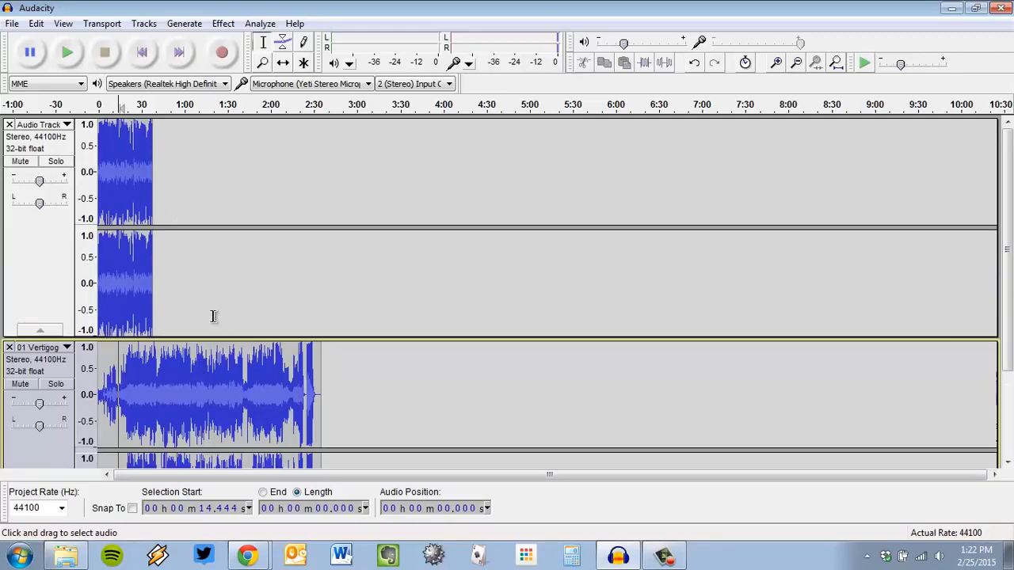
{"action": "scroll", "coordinate": [214, 318], "scroll_direction": "up", "scroll_amount": 2, "text": "ctrl"}
{"action": "left_click_drag", "start_coordinate": [459, 478], "coordinate": [129, 477]}
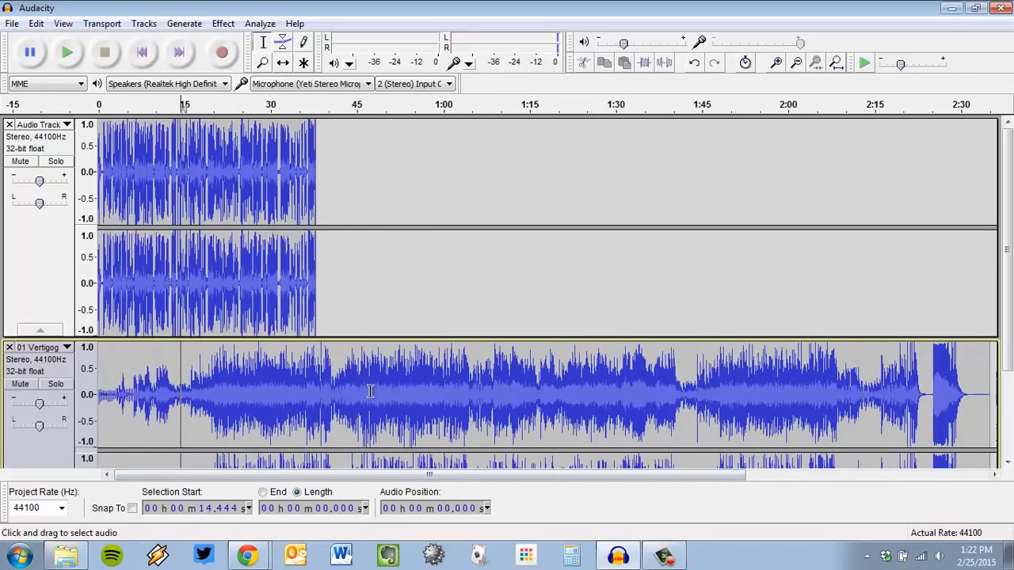
{"action": "scroll", "coordinate": [372, 392], "scroll_direction": "down", "scroll_amount": 3}
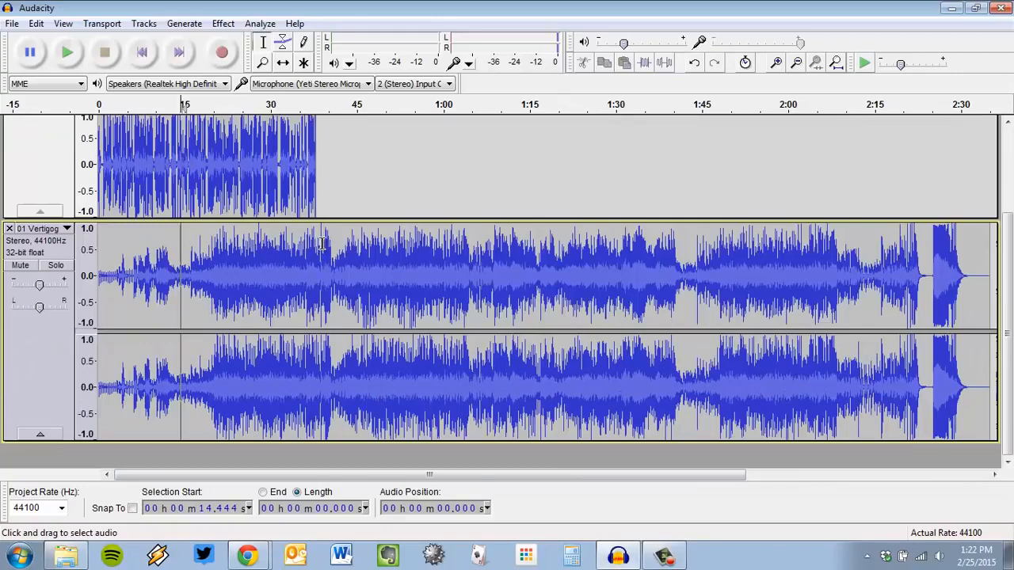
{"action": "left_click_drag", "start_coordinate": [316, 243], "coordinate": [965, 260]}
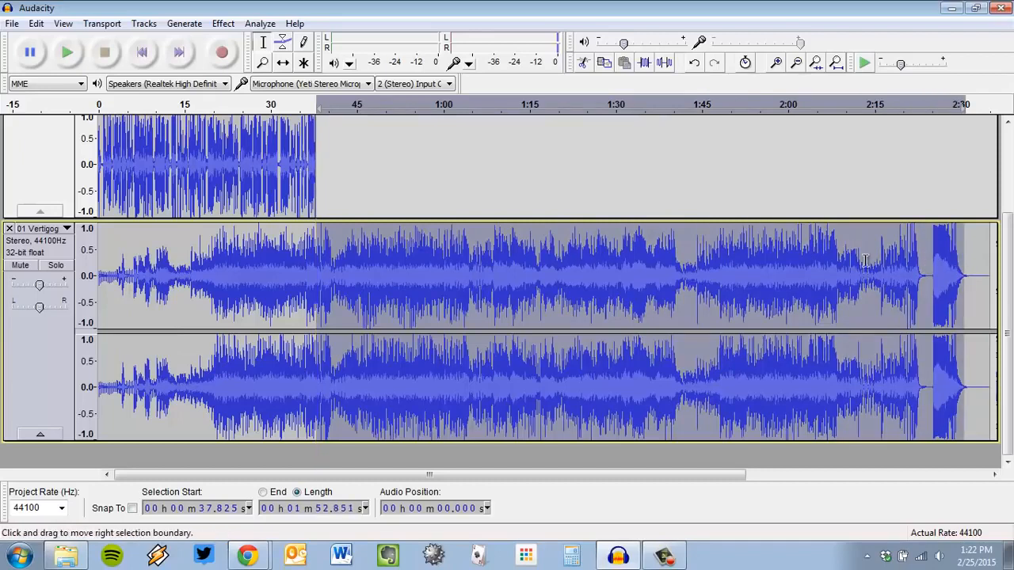
{"action": "left_click", "coordinate": [778, 264]}
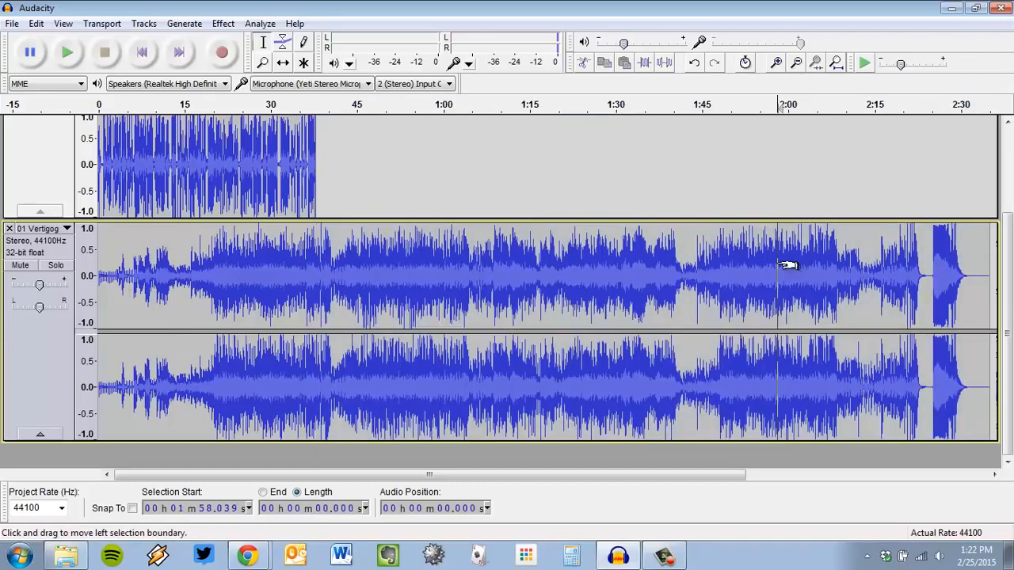
{"action": "left_click", "coordinate": [264, 44]}
{"action": "left_click", "coordinate": [316, 256]}
{"action": "left_click_drag", "start_coordinate": [435, 258], "coordinate": [1006, 287]}
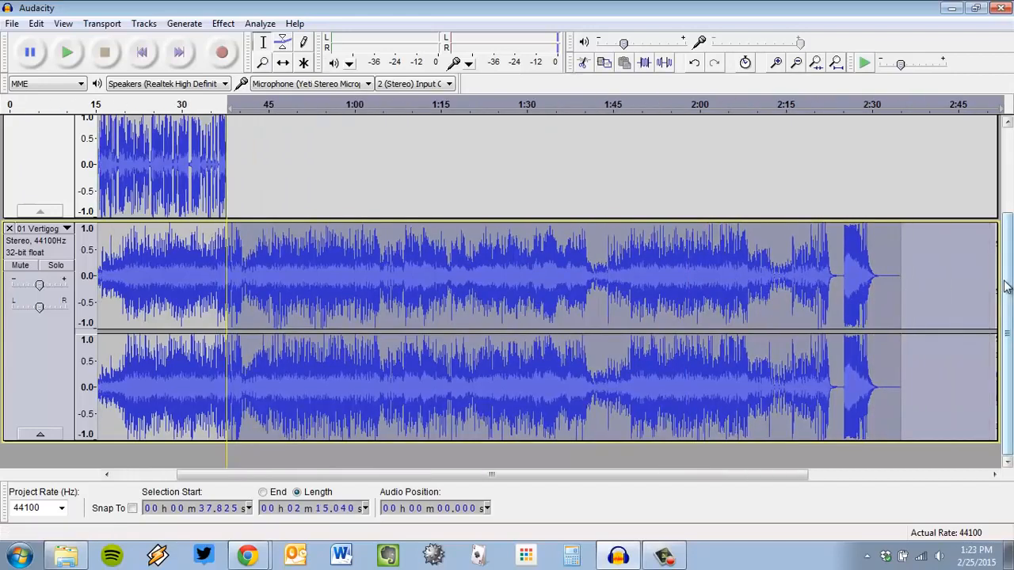
{"action": "key", "text": "Delete"}
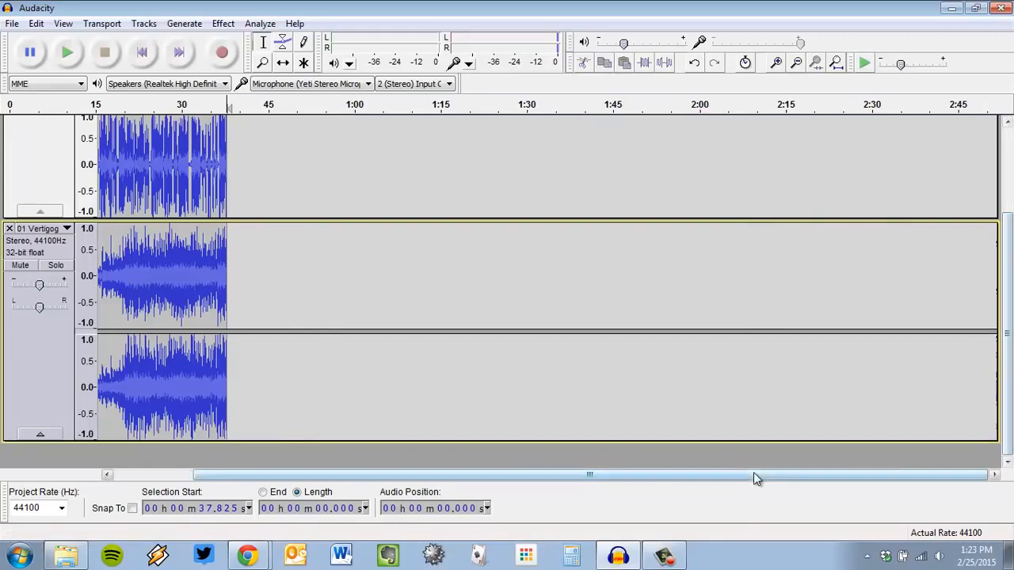
Delete about 3.1 s of the narration starting at about 15.7 s.
{"action": "left_click_drag", "start_coordinate": [754, 472], "coordinate": [525, 451]}
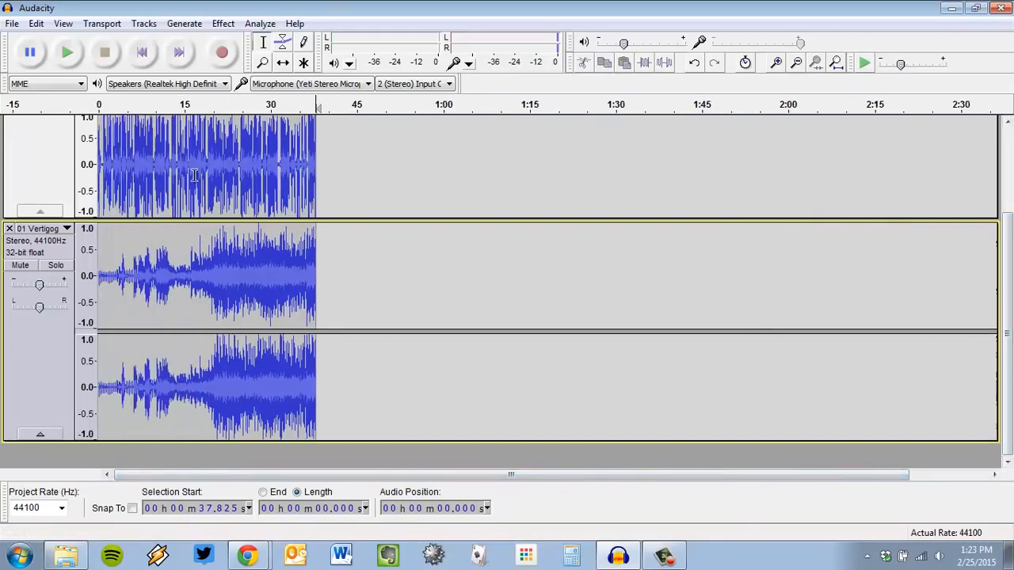
{"action": "scroll", "coordinate": [320, 318], "scroll_direction": "up", "scroll_amount": 1, "text": "ctrl"}
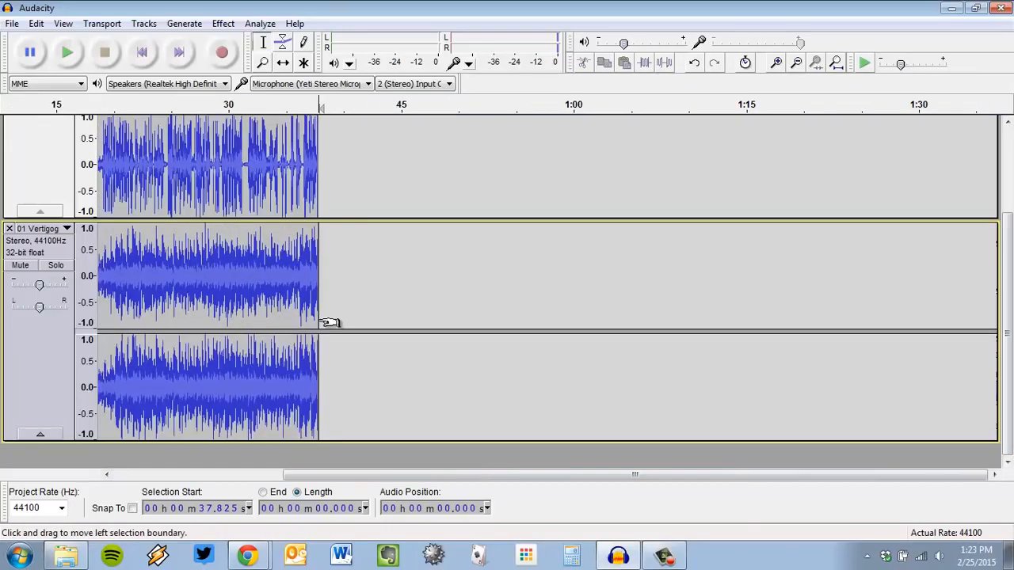
{"action": "left_click_drag", "start_coordinate": [599, 477], "coordinate": [266, 477]}
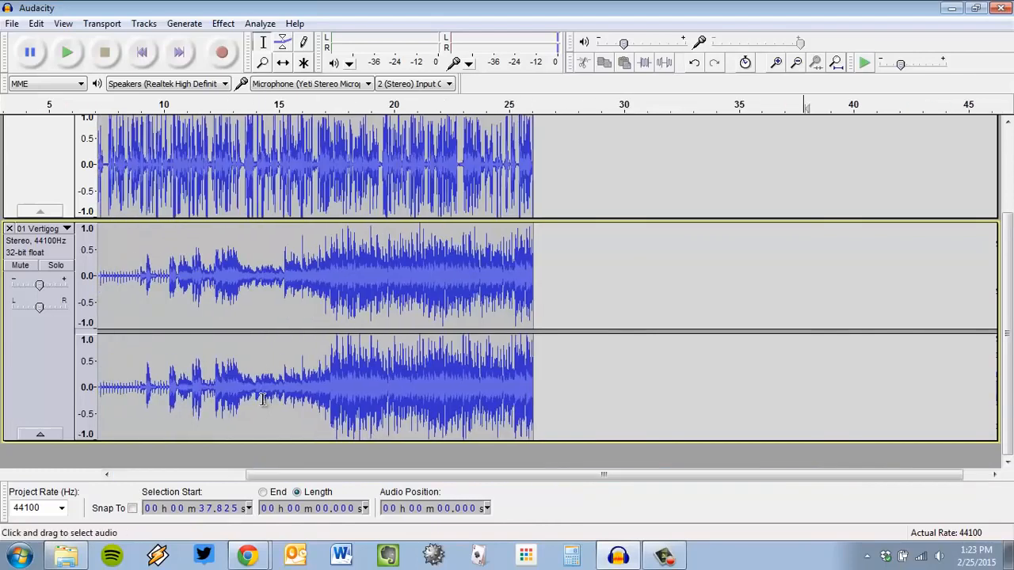
{"action": "scroll", "coordinate": [267, 390], "scroll_direction": "up", "scroll_amount": 1, "text": "ctrl"}
{"action": "scroll", "coordinate": [278, 352], "scroll_direction": "up", "scroll_amount": 1, "text": "ctrl"}
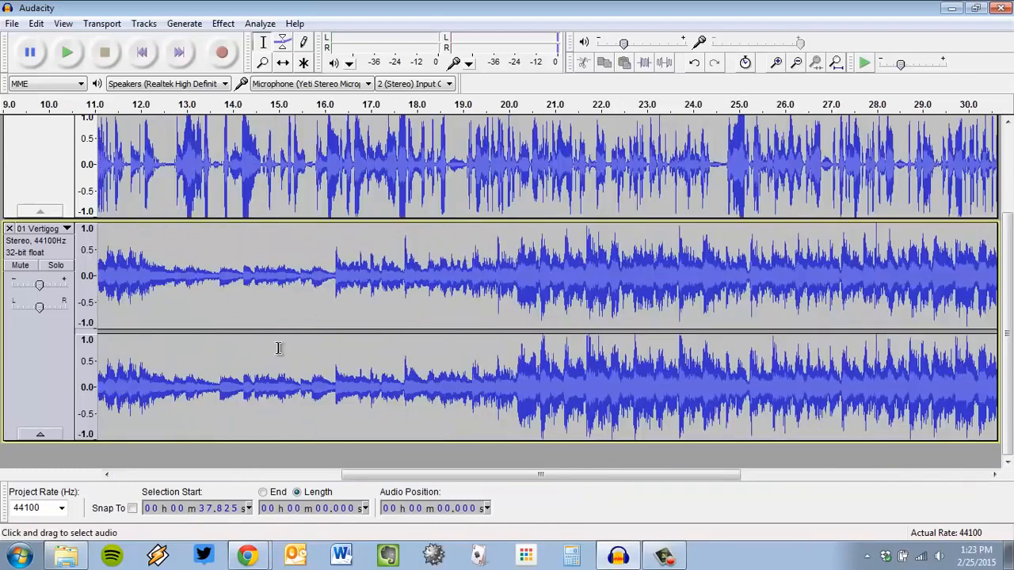
{"action": "scroll", "coordinate": [483, 372], "scroll_direction": "up", "scroll_amount": 3}
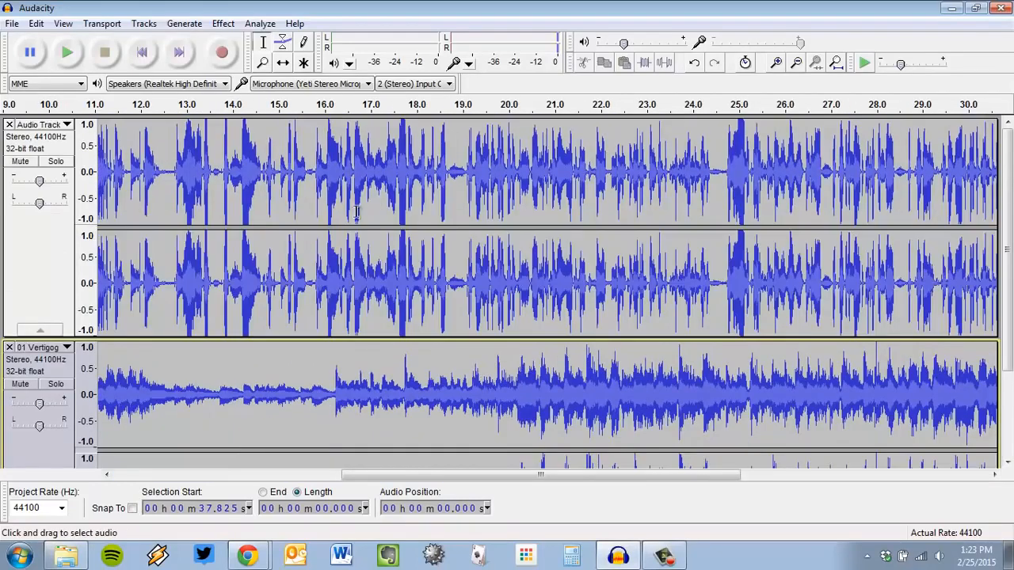
{"action": "scroll", "coordinate": [411, 208], "scroll_direction": "down", "scroll_amount": 1}
{"action": "scroll", "coordinate": [481, 250], "scroll_direction": "up", "scroll_amount": 1}
{"action": "left_click", "coordinate": [521, 198]}
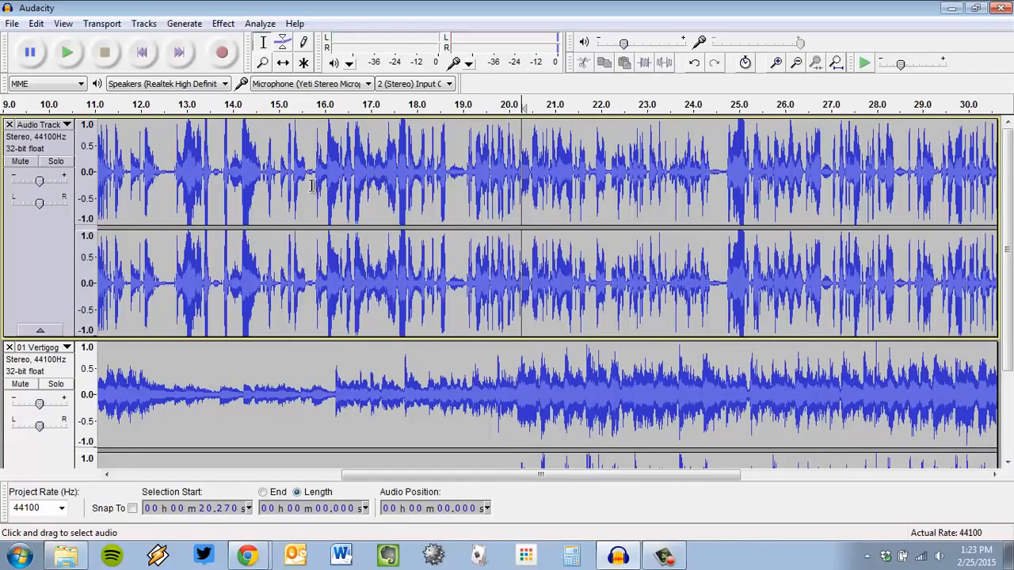
{"action": "left_click_drag", "start_coordinate": [311, 185], "coordinate": [452, 180]}
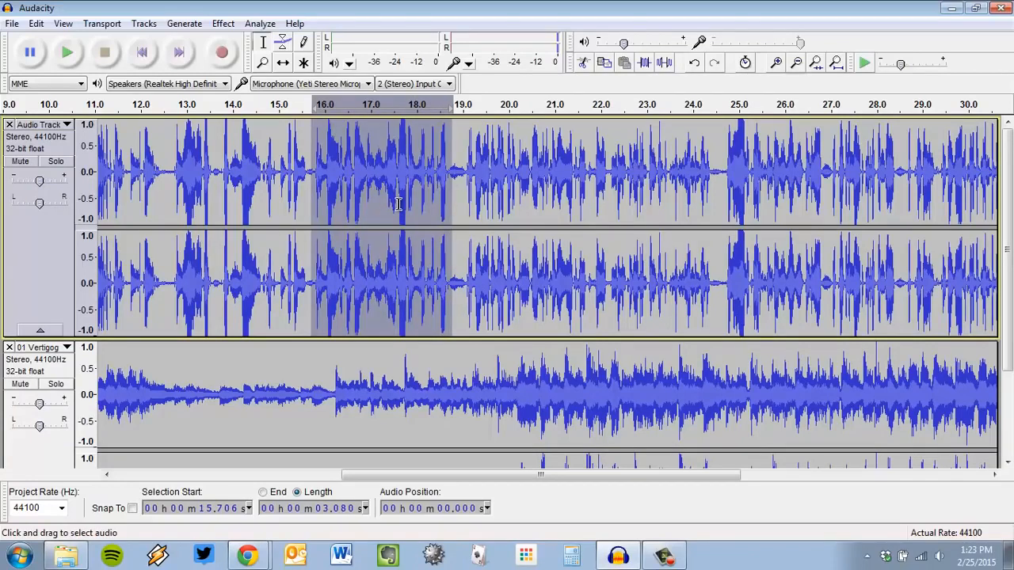
{"action": "key", "text": "Delete"}
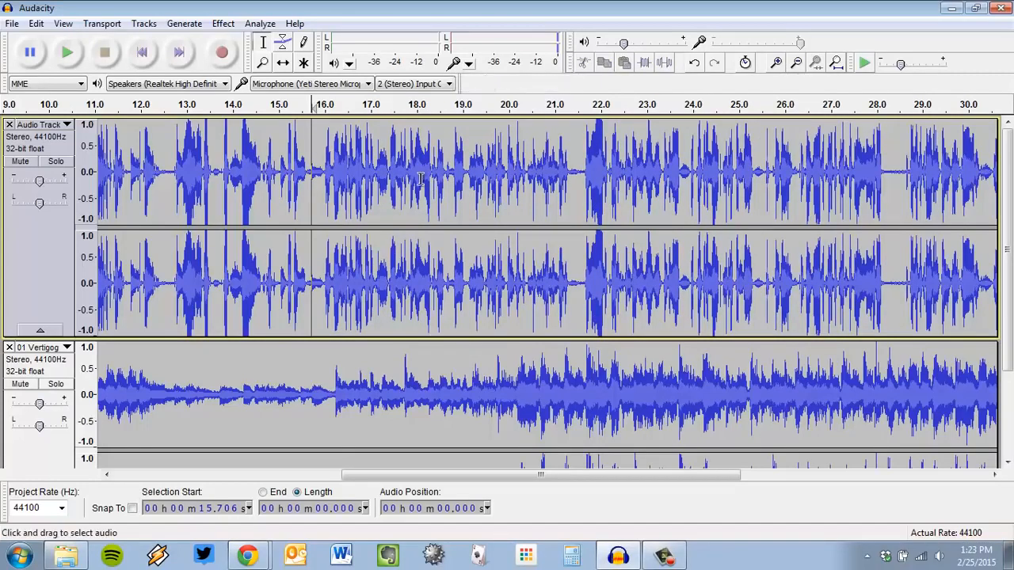
Split the narration track into two clips at about 20.3 s, near where the music gets louder.
{"action": "scroll", "coordinate": [420, 178], "scroll_direction": "down", "scroll_amount": 2}
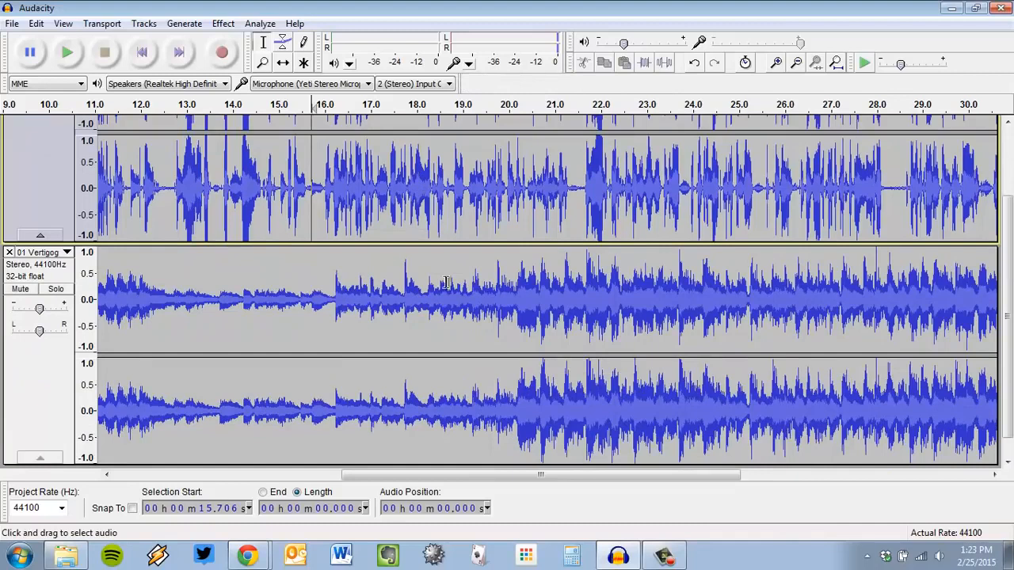
{"action": "left_click", "coordinate": [520, 303]}
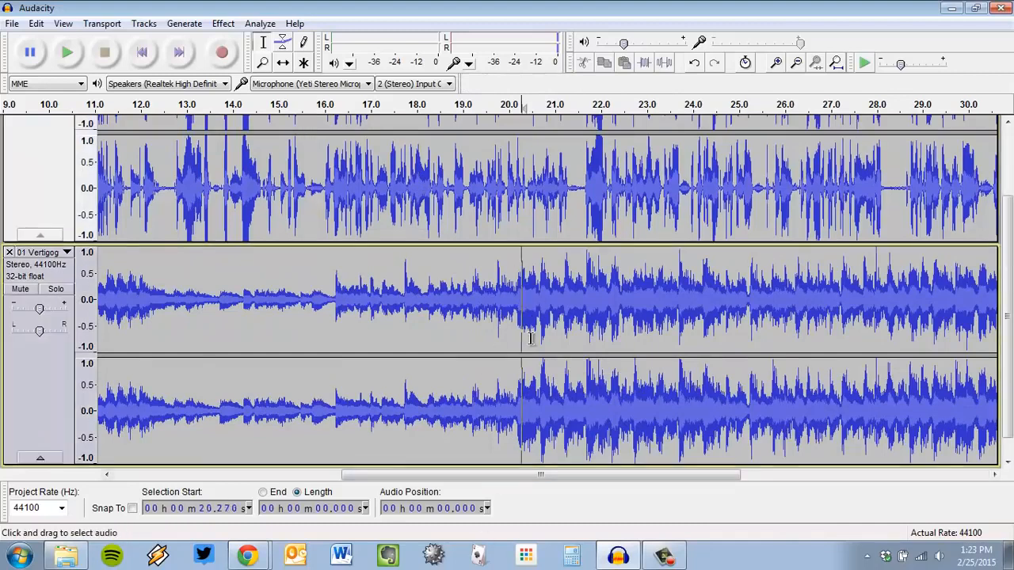
{"action": "scroll", "coordinate": [530, 339], "scroll_direction": "up", "scroll_amount": 1}
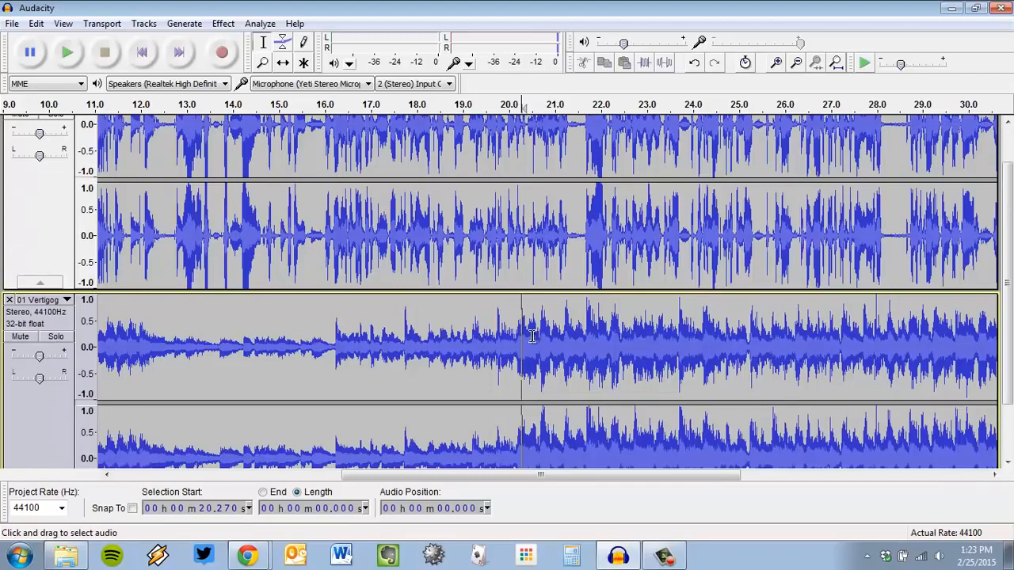
{"action": "scroll", "coordinate": [532, 335], "scroll_direction": "up", "scroll_amount": 1}
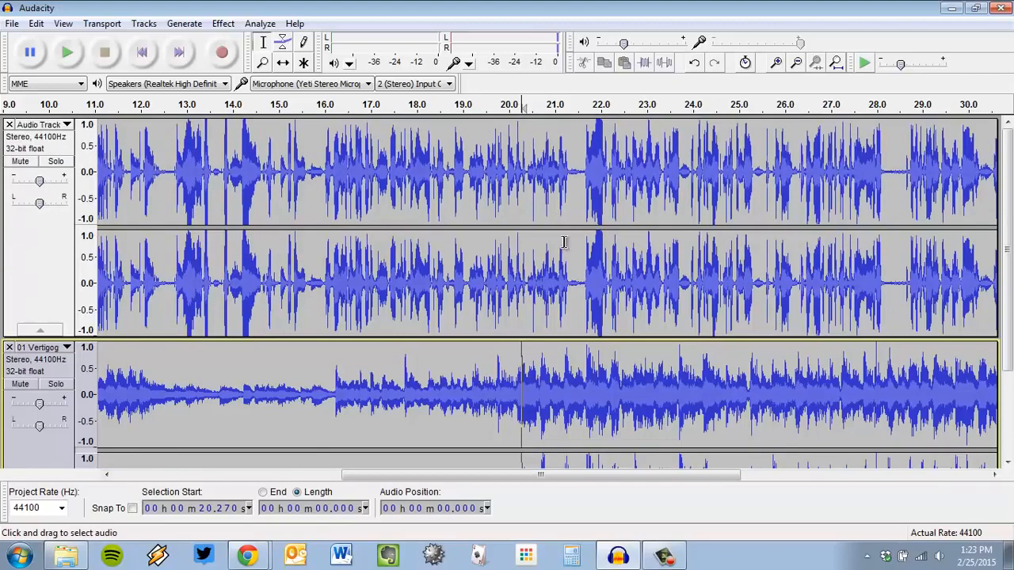
{"action": "left_click", "coordinate": [520, 150]}
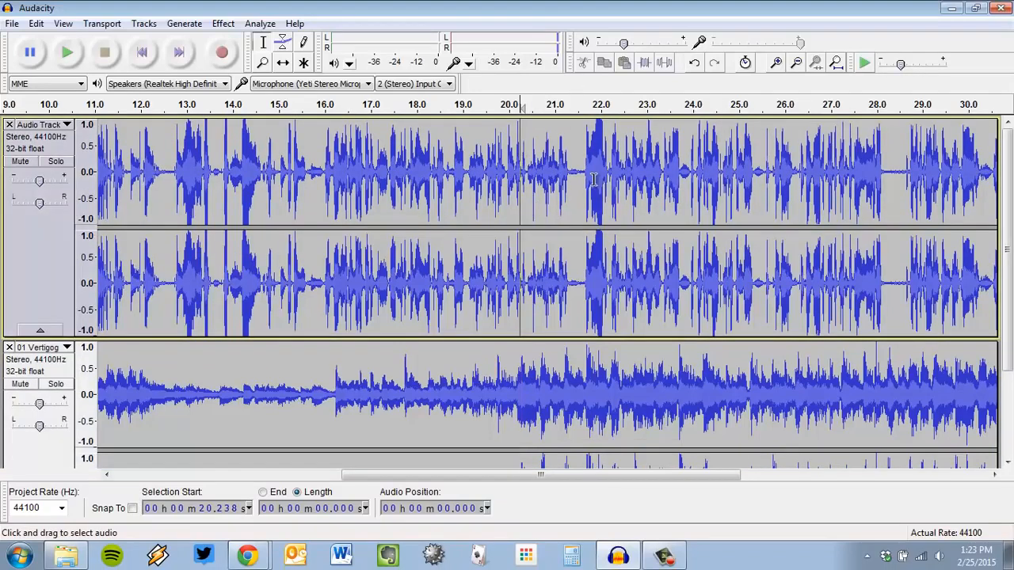
{"action": "left_click", "coordinate": [524, 238]}
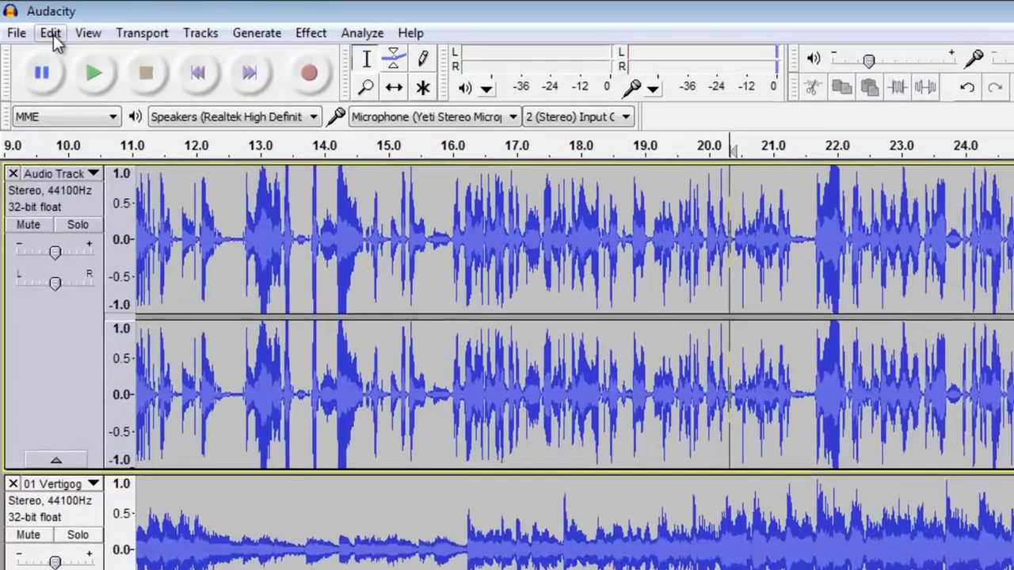
{"action": "left_click", "coordinate": [38, 24]}
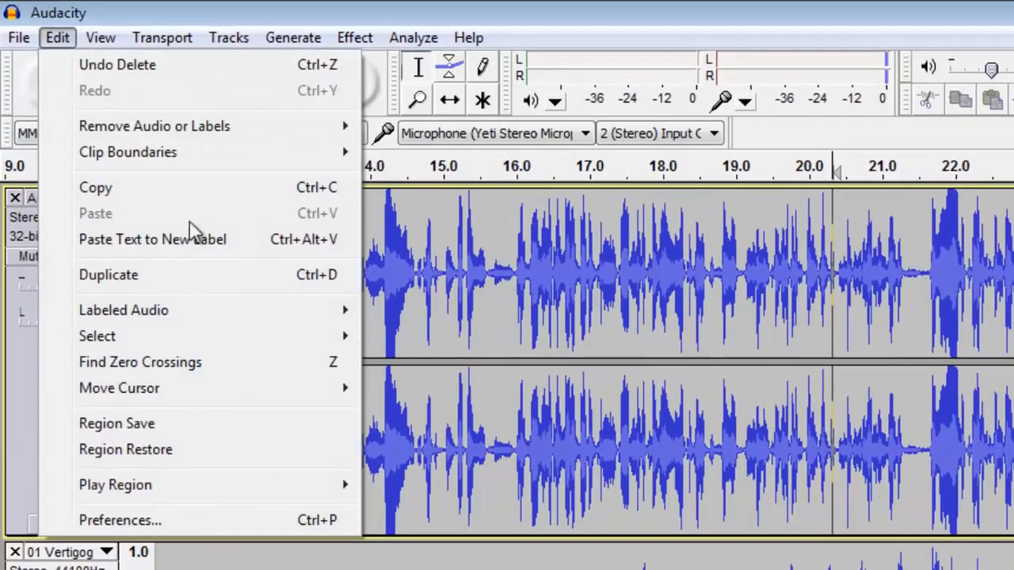
{"action": "mouse_move", "coordinate": [198, 166]}
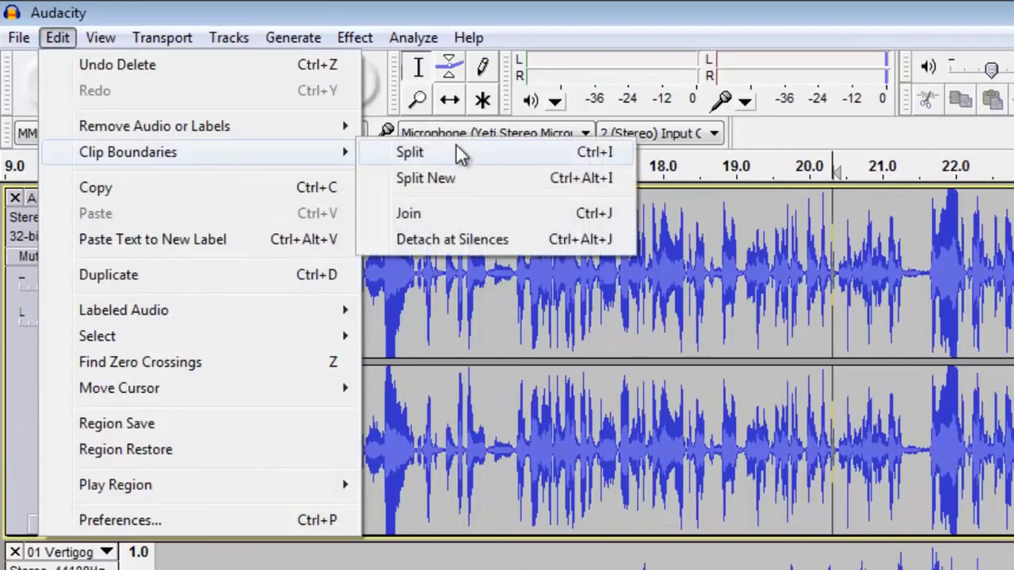
{"action": "left_click", "coordinate": [525, 148]}
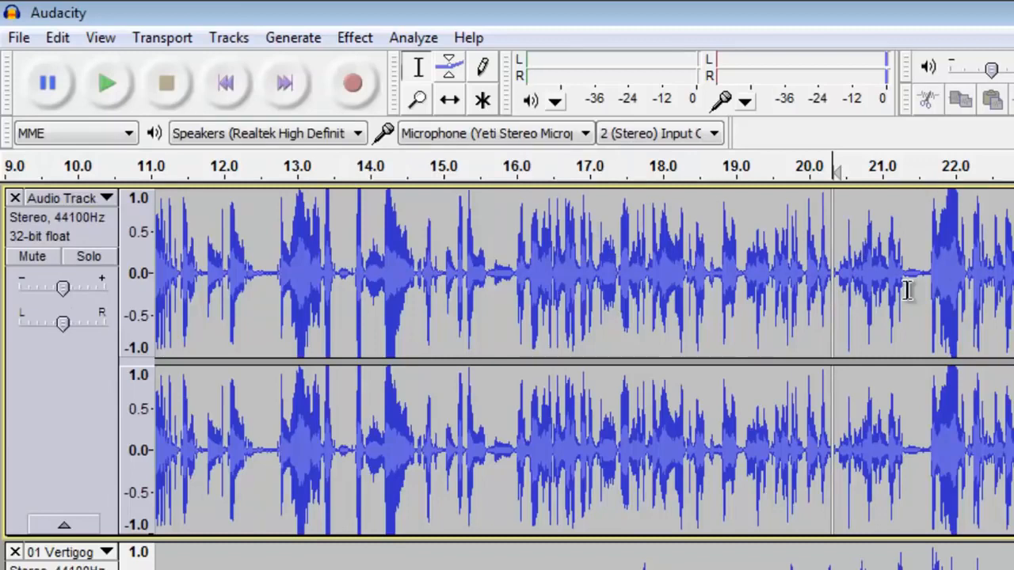
Shift the music track about 2.5 s later in time with the Time Shift tool.
{"action": "scroll", "coordinate": [907, 290], "scroll_direction": "up", "scroll_amount": 2, "text": "ctrl"}
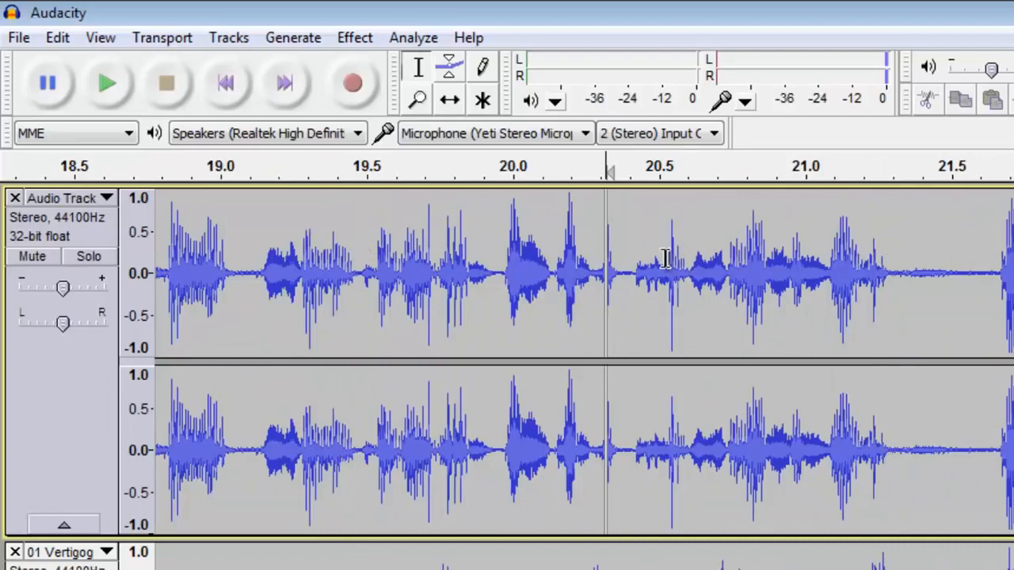
{"action": "left_click", "coordinate": [450, 102]}
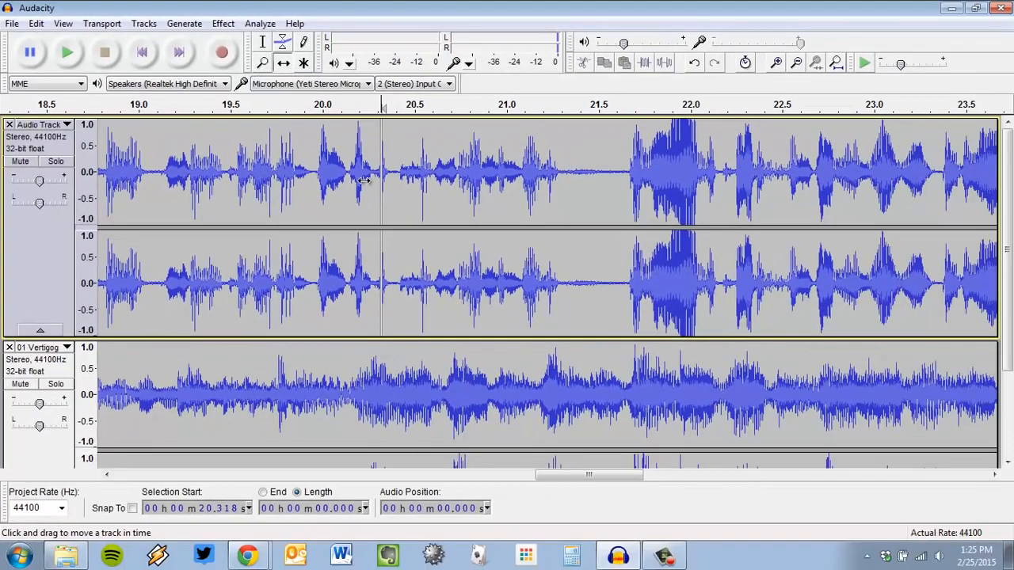
{"action": "scroll", "coordinate": [364, 181], "scroll_direction": "down", "scroll_amount": 3}
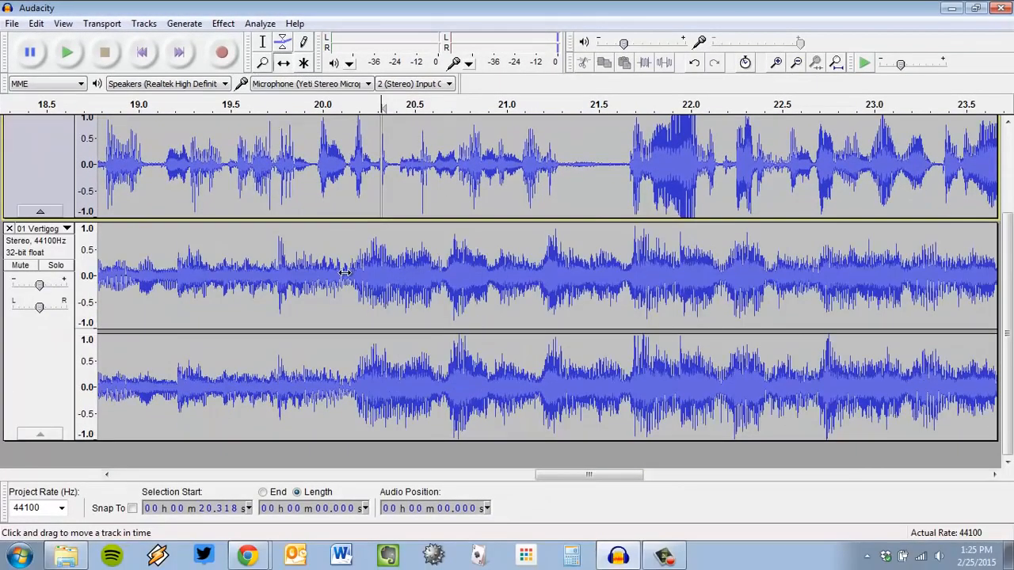
{"action": "left_click_drag", "start_coordinate": [406, 287], "coordinate": [534, 278]}
{"action": "scroll", "coordinate": [470, 277], "scroll_direction": "down", "scroll_amount": 2}
{"action": "left_click", "coordinate": [262, 45]}
{"action": "left_click_drag", "start_coordinate": [325, 301], "coordinate": [741, 301]}
{"action": "left_click", "coordinate": [447, 297]}
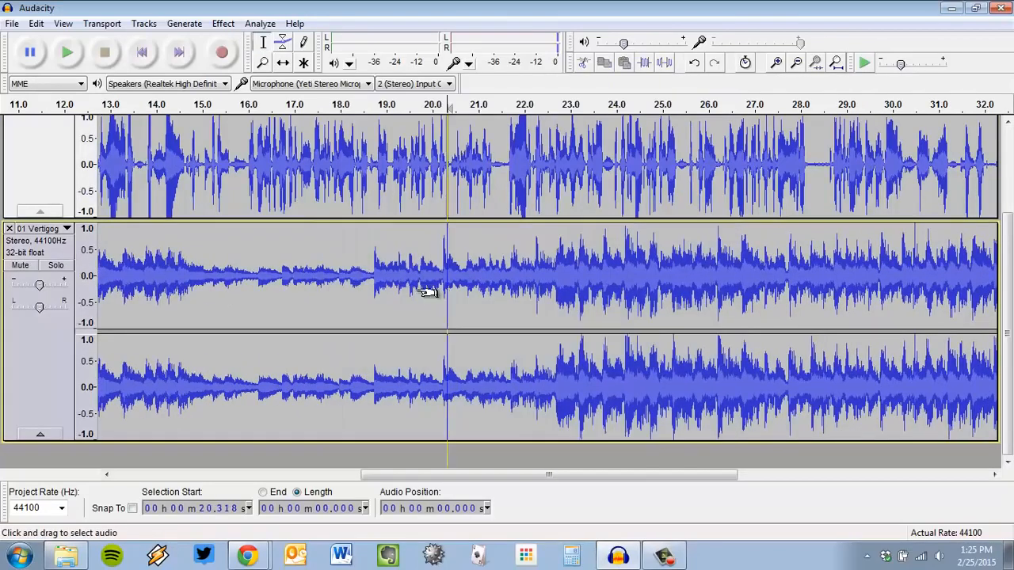
Use the Time Shift tool to move the music track about another 5.7 s later.
{"action": "left_click", "coordinate": [283, 62]}
{"action": "left_click_drag", "start_coordinate": [349, 288], "coordinate": [582, 266]}
{"action": "scroll", "coordinate": [560, 139], "scroll_direction": "up", "scroll_amount": 3}
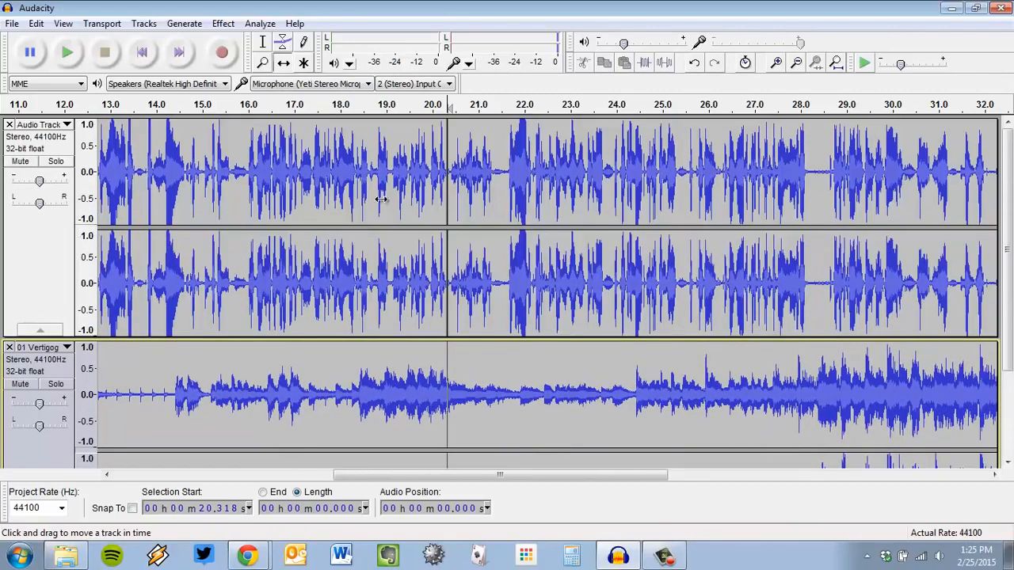
Separate the two narration clips so the first ends at about 20.6 s and the second starts at about 23.3 s.
{"action": "left_click_drag", "start_coordinate": [525, 179], "coordinate": [686, 186]}
{"action": "left_click_drag", "start_coordinate": [613, 191], "coordinate": [663, 194]}
{"action": "left_click_drag", "start_coordinate": [395, 162], "coordinate": [371, 187]}
{"action": "scroll", "coordinate": [525, 278], "scroll_direction": "down", "scroll_amount": 2}
{"action": "scroll", "coordinate": [403, 194], "scroll_direction": "up", "scroll_amount": 2}
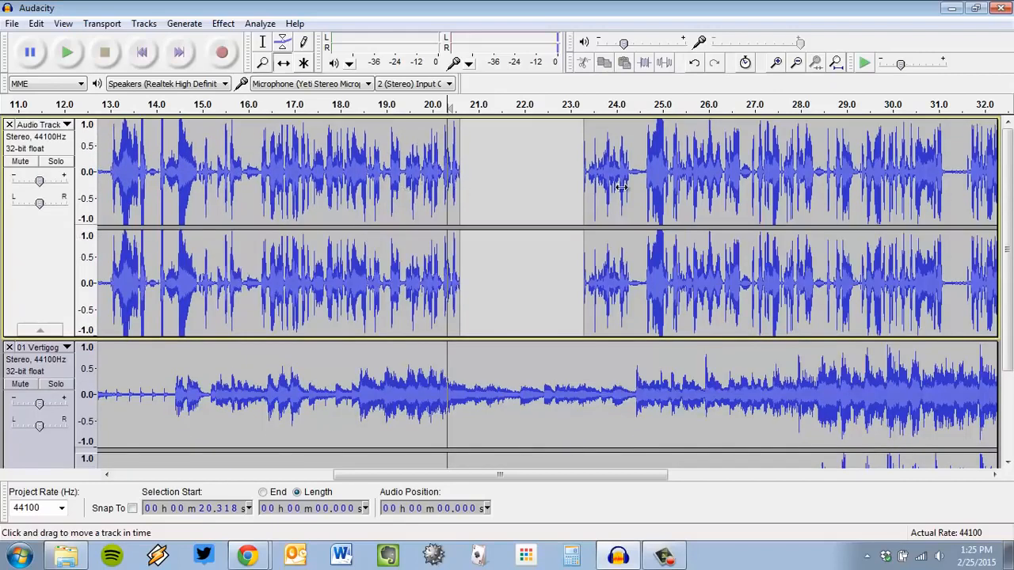
Shift the music track about 2.5 s further along beneath the separated narration clips.
{"action": "left_click_drag", "start_coordinate": [389, 380], "coordinate": [504, 374]}
{"action": "scroll", "coordinate": [486, 367], "scroll_direction": "down", "scroll_amount": 2}
{"action": "scroll", "coordinate": [486, 366], "scroll_direction": "up", "scroll_amount": 2}
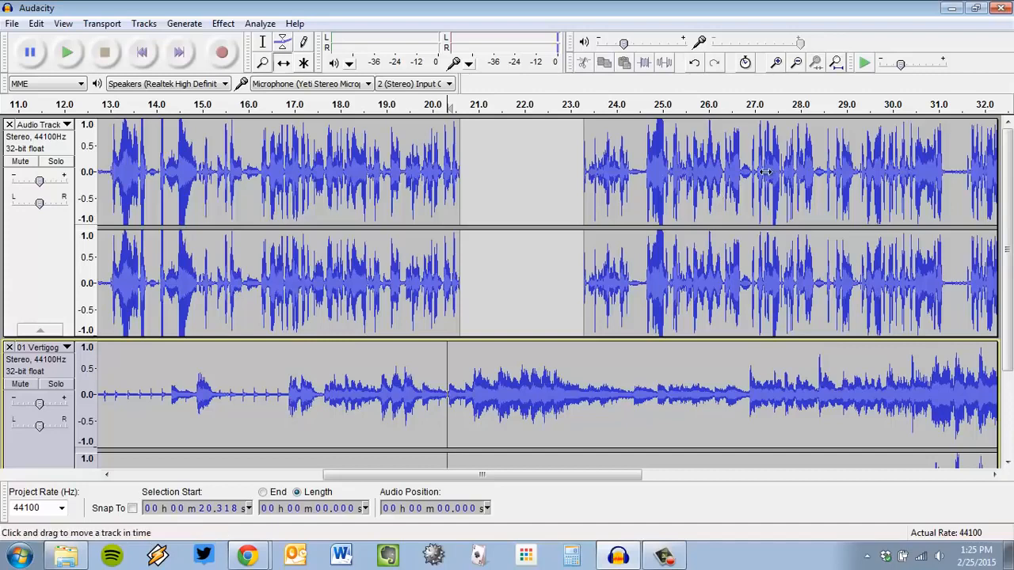
{"action": "scroll", "coordinate": [738, 199], "scroll_direction": "down", "scroll_amount": 3}
{"action": "scroll", "coordinate": [683, 281], "scroll_direction": "up", "scroll_amount": 3}
{"action": "left_click", "coordinate": [36, 22]}
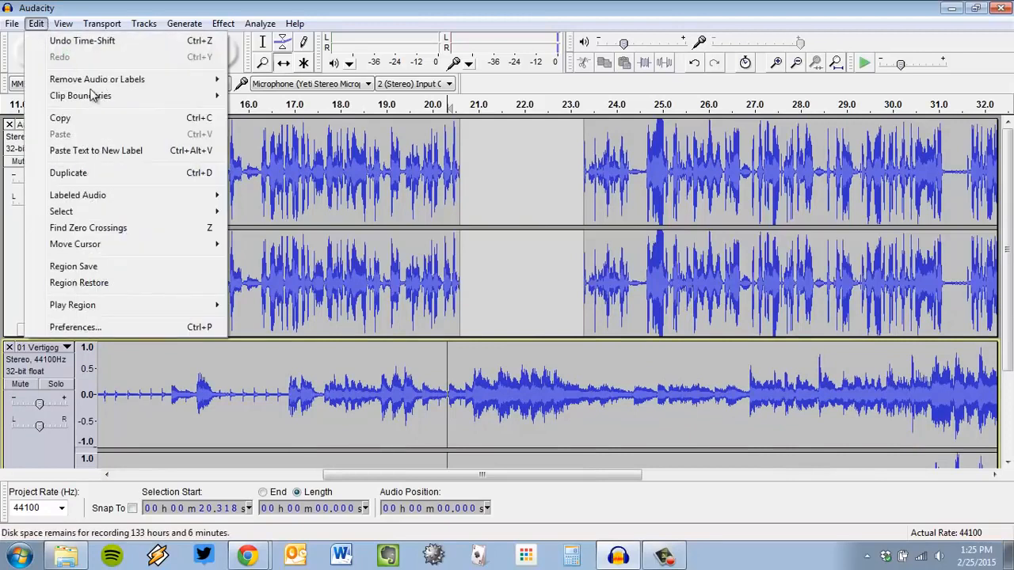
{"action": "mouse_move", "coordinate": [94, 96]}
{"action": "left_click", "coordinate": [288, 108]}
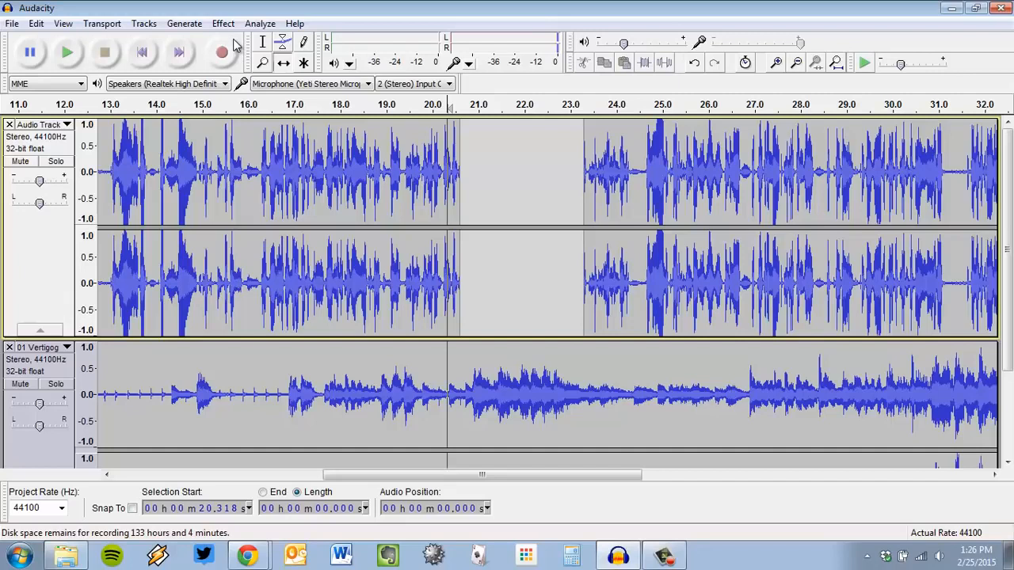
Use the Envelope tool to lower the music beneath the first narration clip to about 0.5, rising to full level at about 20.5 s.
{"action": "left_click_drag", "start_coordinate": [590, 479], "coordinate": [703, 467]}
{"action": "scroll", "coordinate": [767, 386], "scroll_direction": "down", "scroll_amount": 3}
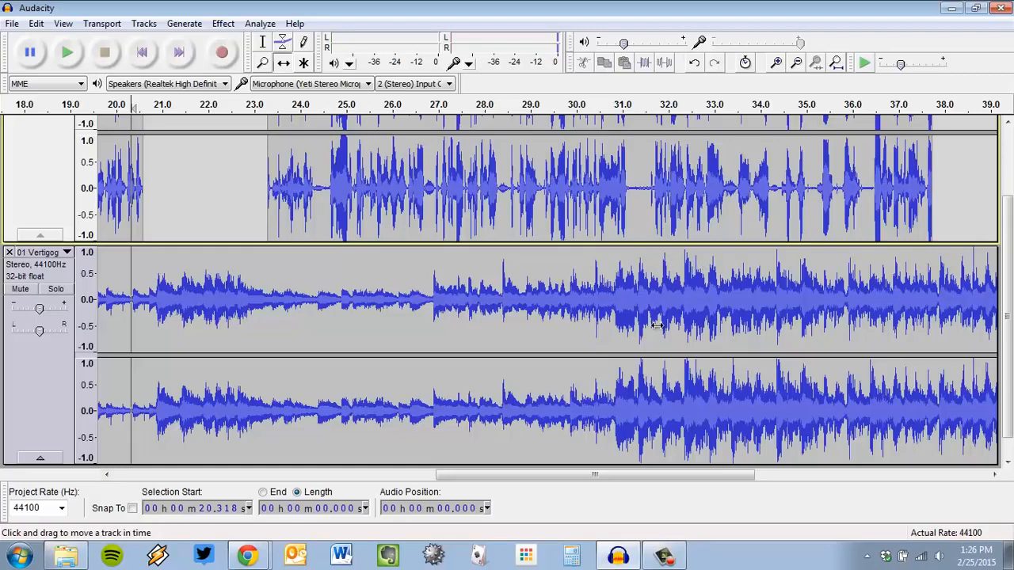
{"action": "scroll", "coordinate": [658, 324], "scroll_direction": "up", "scroll_amount": 3}
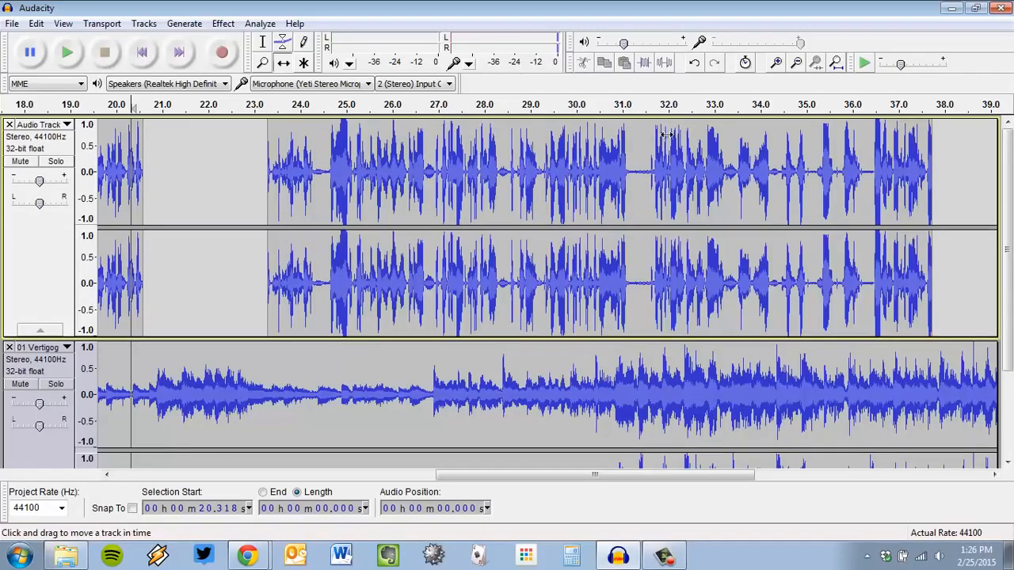
{"action": "scroll", "coordinate": [685, 249], "scroll_direction": "down", "scroll_amount": 4}
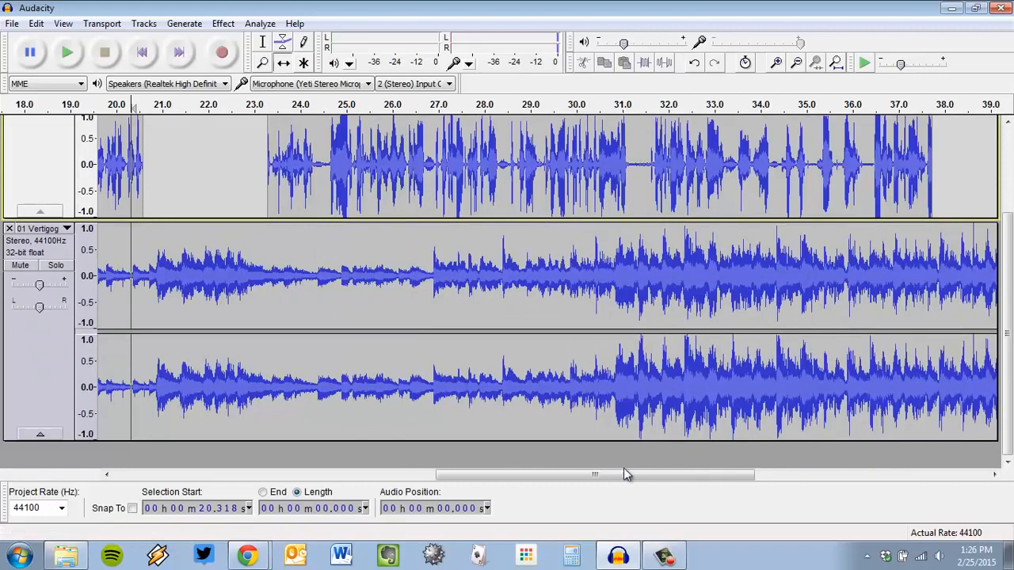
{"action": "left_click_drag", "start_coordinate": [624, 473], "coordinate": [489, 489]}
{"action": "scroll", "coordinate": [332, 372], "scroll_direction": "up", "scroll_amount": 4}
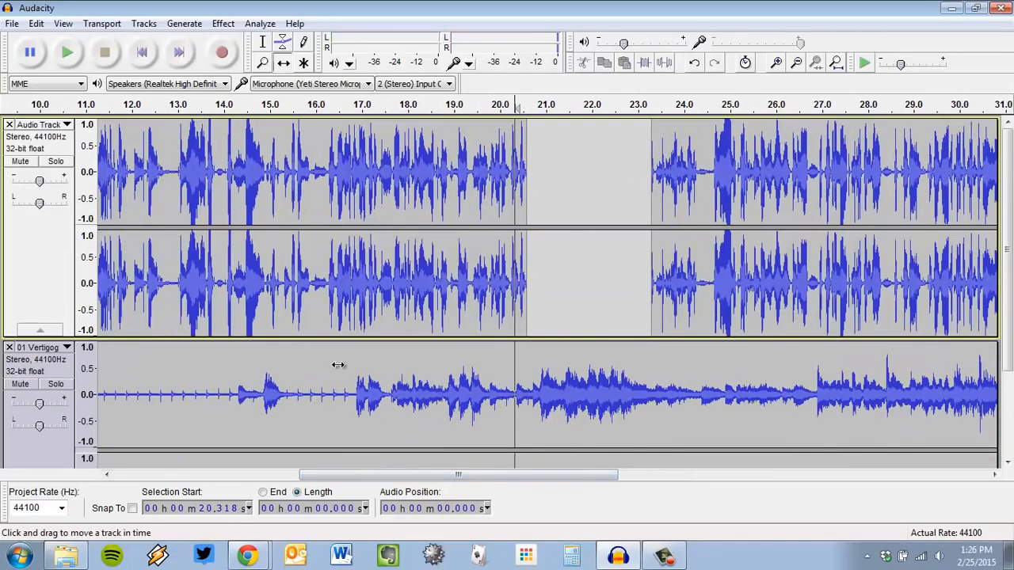
{"action": "left_click", "coordinate": [283, 48]}
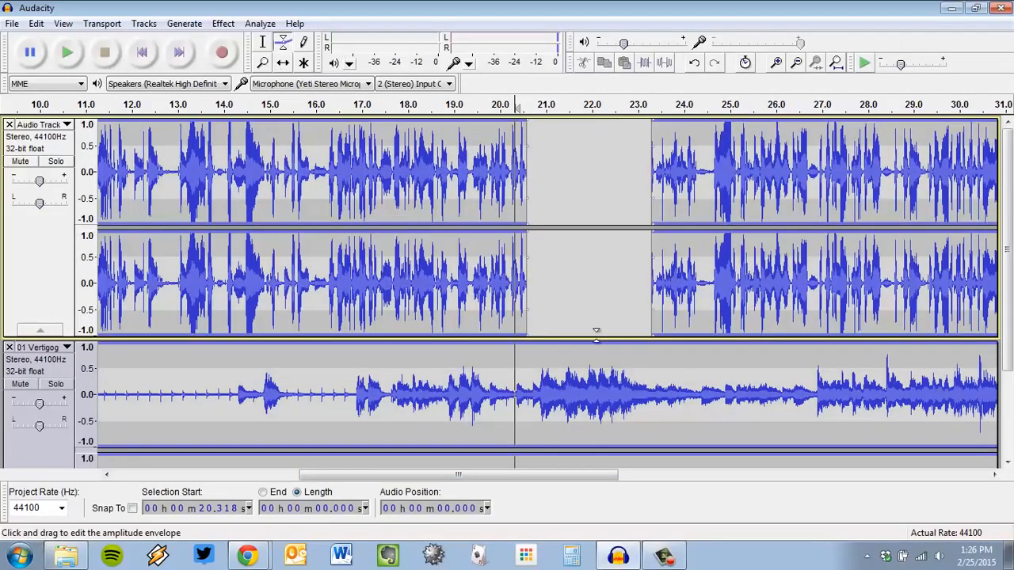
{"action": "scroll", "coordinate": [823, 328], "scroll_direction": "down", "scroll_amount": 3}
{"action": "scroll", "coordinate": [824, 328], "scroll_direction": "up", "scroll_amount": 3}
{"action": "scroll", "coordinate": [838, 316], "scroll_direction": "down", "scroll_amount": 3}
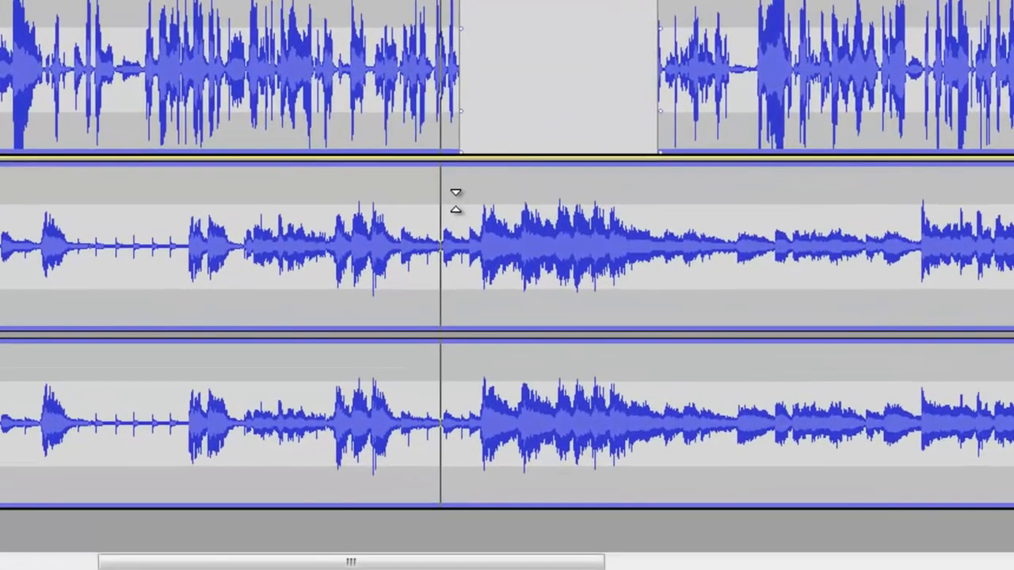
{"action": "left_click", "coordinate": [526, 247]}
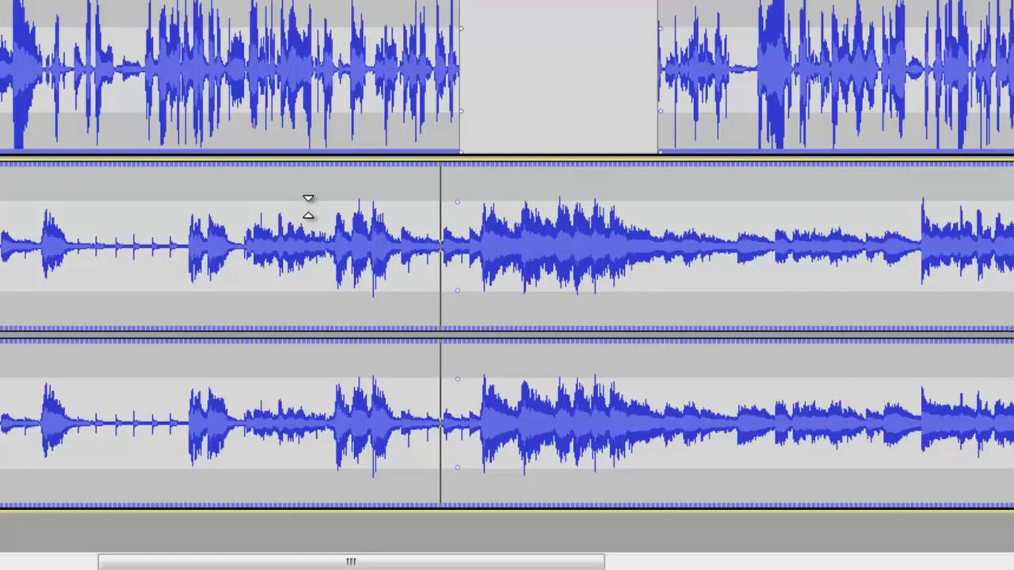
{"action": "left_click_drag", "start_coordinate": [320, 196], "coordinate": [413, 243]}
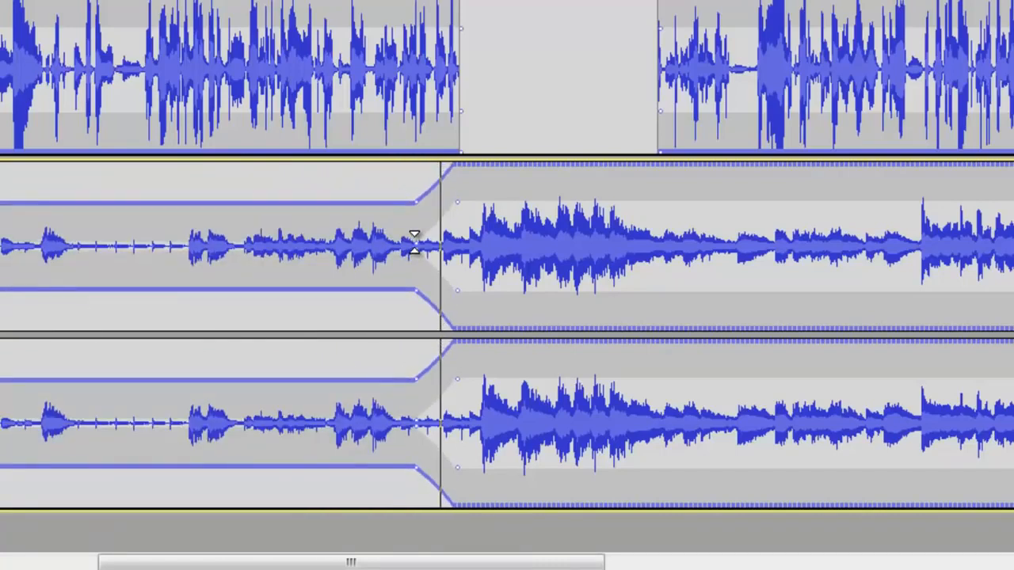
Shape the music envelope to hold full volume across the gap between the two narration clips.
{"action": "left_click", "coordinate": [666, 193]}
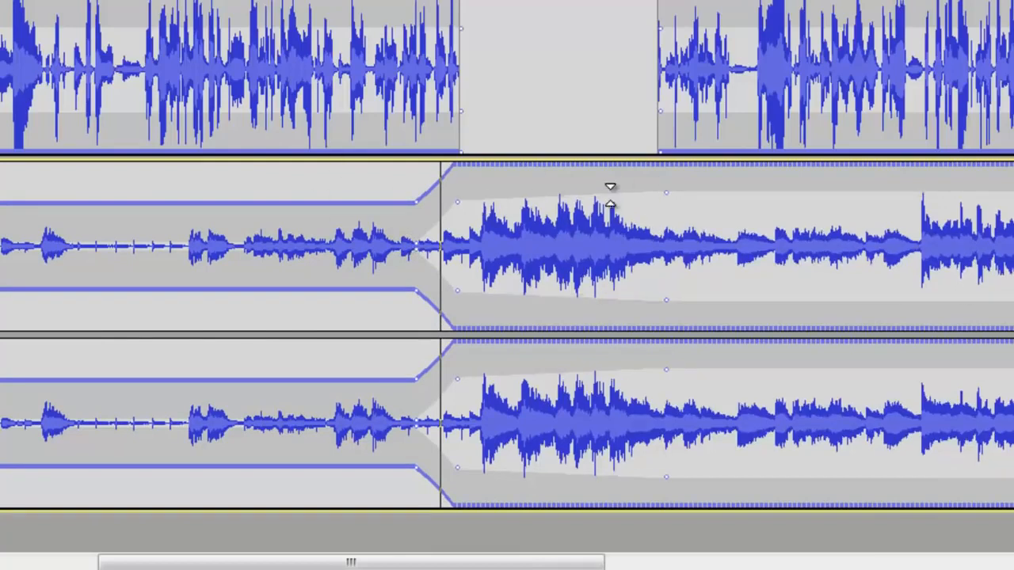
{"action": "left_click_drag", "start_coordinate": [615, 192], "coordinate": [525, 148]}
{"action": "scroll", "coordinate": [582, 176], "scroll_direction": "up", "scroll_amount": 3}
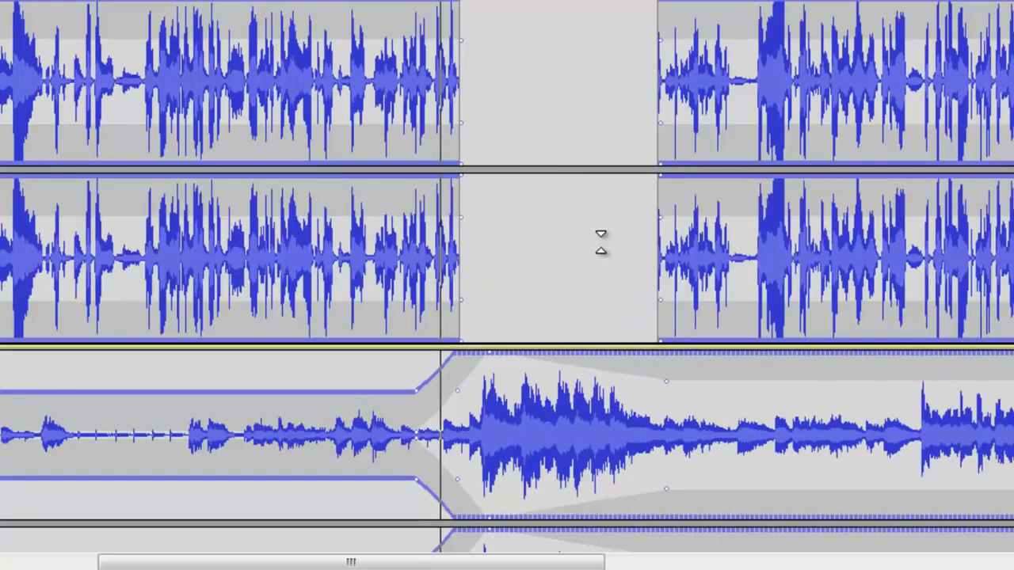
{"action": "scroll", "coordinate": [618, 262], "scroll_direction": "down", "scroll_amount": 3}
{"action": "left_click", "coordinate": [652, 202]}
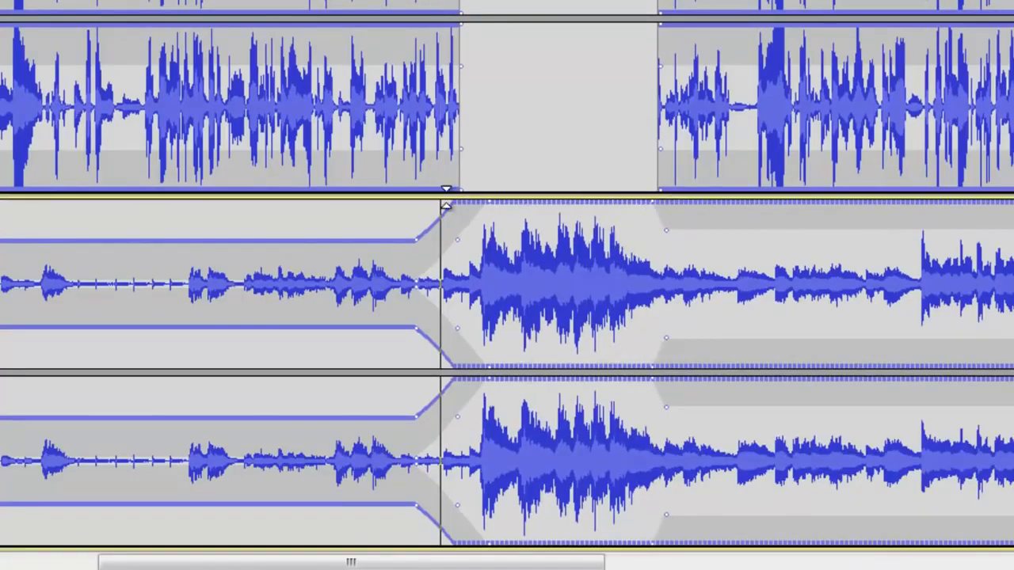
Lower the music envelope beneath the second narration clip to about 0.65 at 24 s, tapering to about 0.3 near 31.8 s.
{"action": "scroll", "coordinate": [468, 207], "scroll_direction": "up", "scroll_amount": 3}
{"action": "scroll", "coordinate": [586, 152], "scroll_direction": "down", "scroll_amount": 3}
{"action": "scroll", "coordinate": [585, 153], "scroll_direction": "up", "scroll_amount": 3}
{"action": "scroll", "coordinate": [792, 198], "scroll_direction": "down", "scroll_amount": 3}
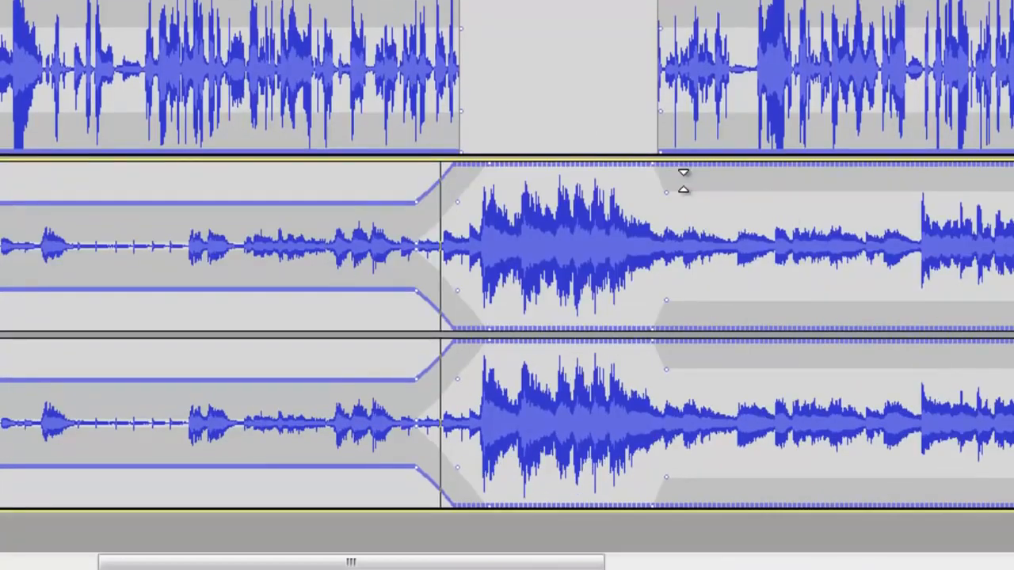
{"action": "left_click_drag", "start_coordinate": [690, 184], "coordinate": [711, 233]}
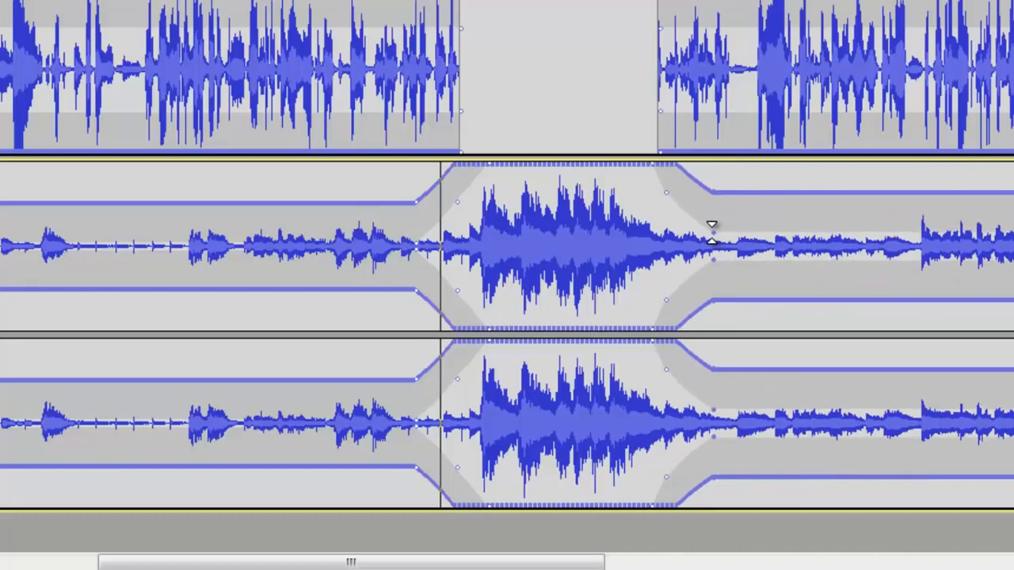
{"action": "left_click_drag", "start_coordinate": [283, 566], "coordinate": [574, 563]}
{"action": "left_click_drag", "start_coordinate": [645, 197], "coordinate": [658, 221]}
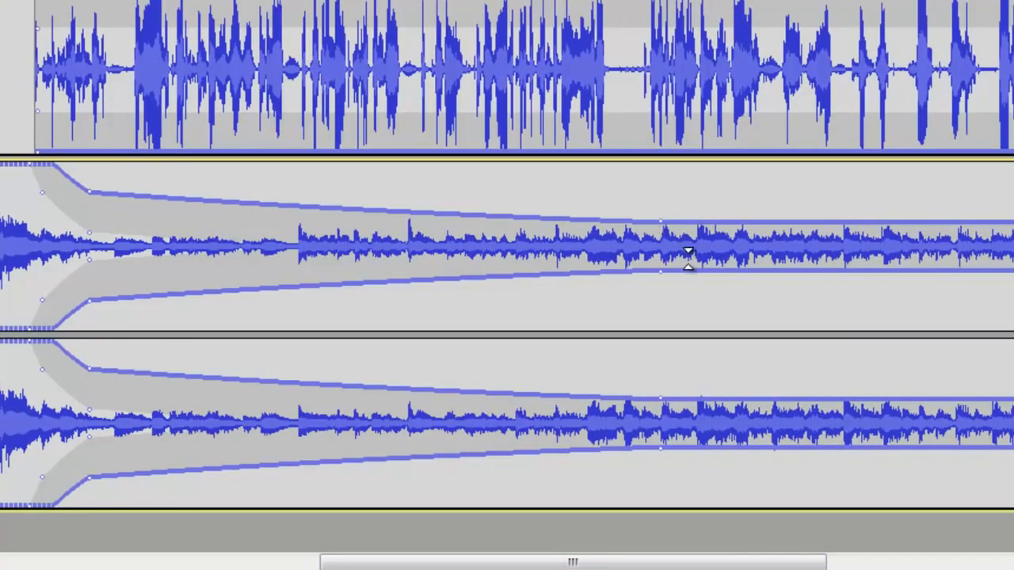
Play the mix from about 19.6 s to check the music's swell and fade around the narration gap.
{"action": "scroll", "coordinate": [660, 277], "scroll_direction": "up", "scroll_amount": 3}
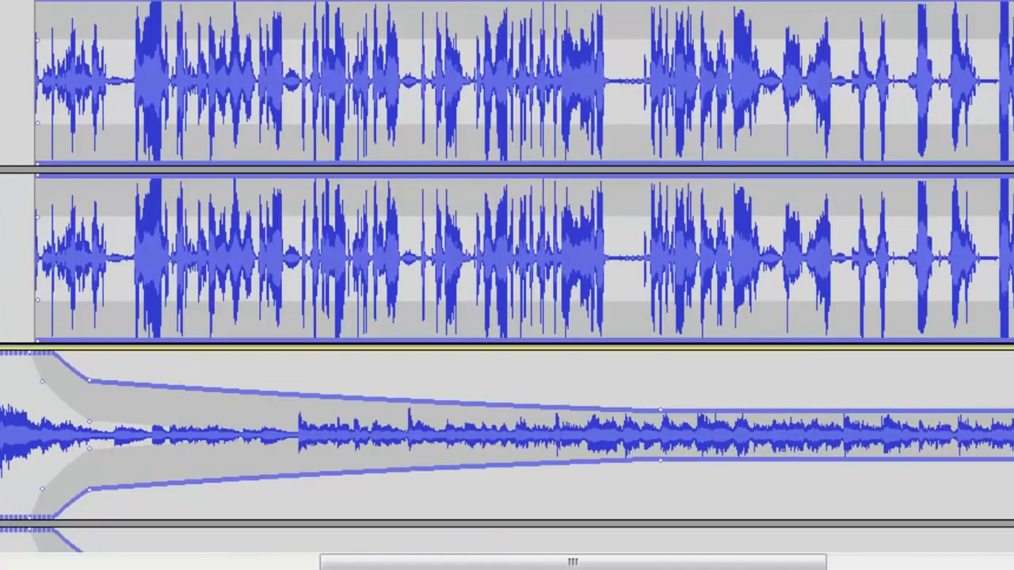
{"action": "left_click_drag", "start_coordinate": [754, 567], "coordinate": [631, 567]}
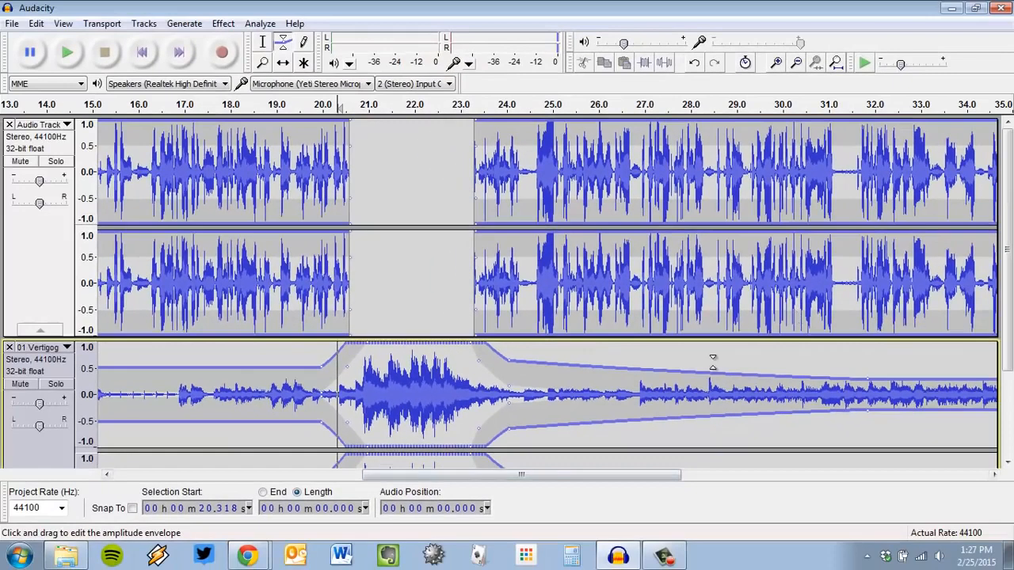
{"action": "scroll", "coordinate": [564, 253], "scroll_direction": "down", "scroll_amount": 3}
{"action": "scroll", "coordinate": [564, 253], "scroll_direction": "up", "scroll_amount": 3}
{"action": "scroll", "coordinate": [564, 254], "scroll_direction": "down", "scroll_amount": 3}
{"action": "scroll", "coordinate": [563, 254], "scroll_direction": "up", "scroll_amount": 3}
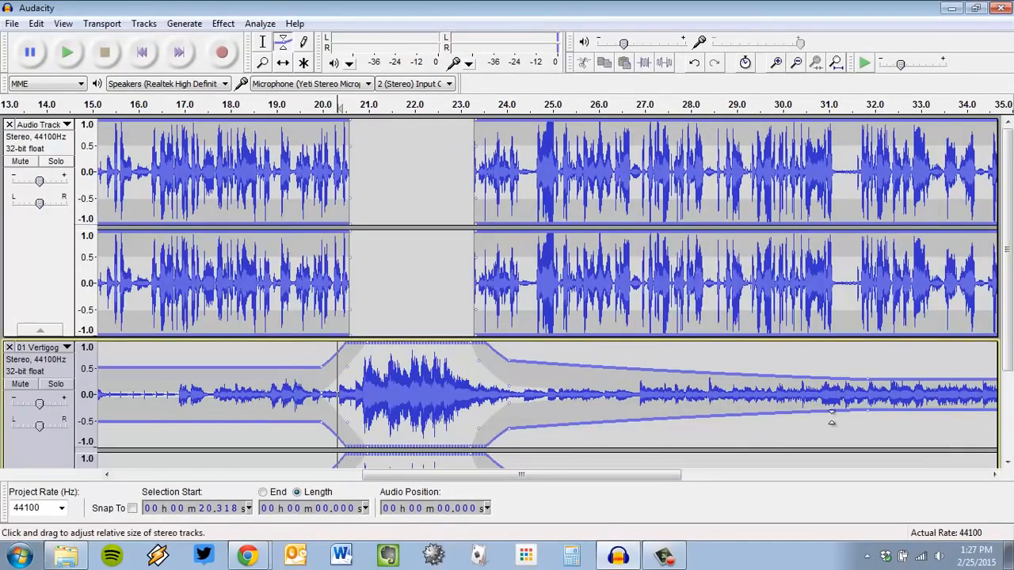
{"action": "left_click", "coordinate": [307, 106]}
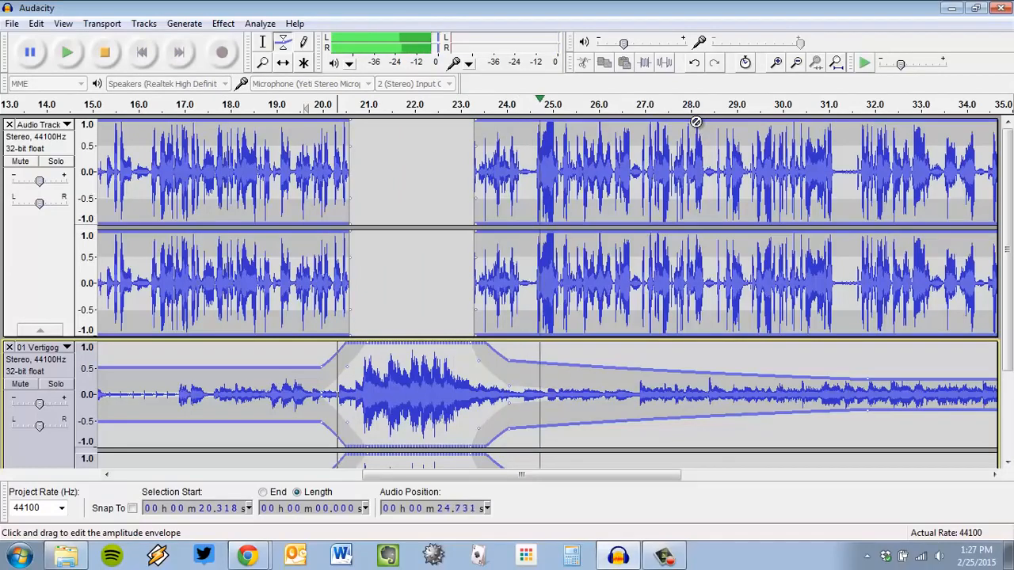
{"action": "left_click", "coordinate": [105, 53]}
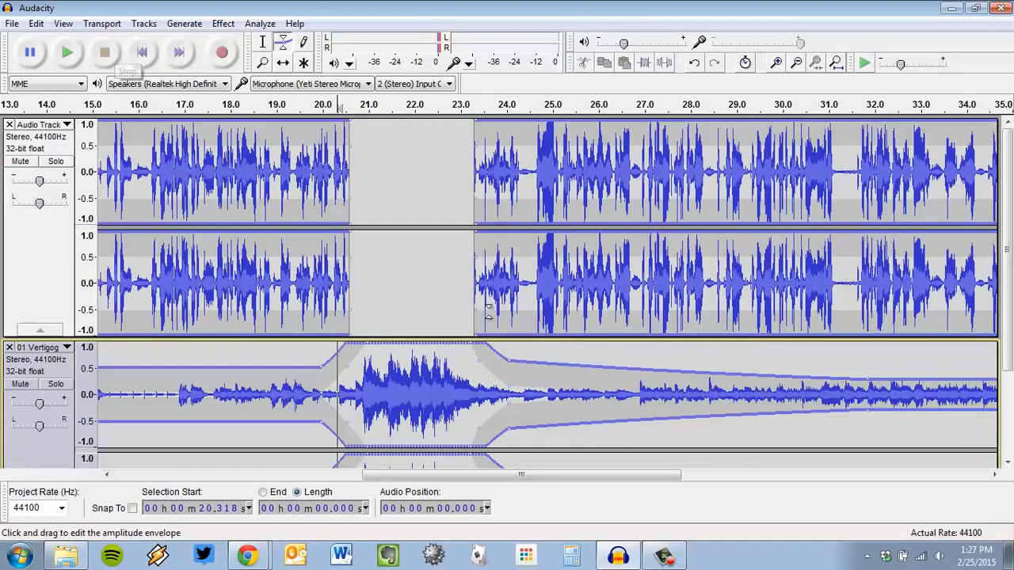
Audition the mix from about 30 s and lower the music envelope to about 0.25 at about 30.7 s.
{"action": "left_click", "coordinate": [785, 105]}
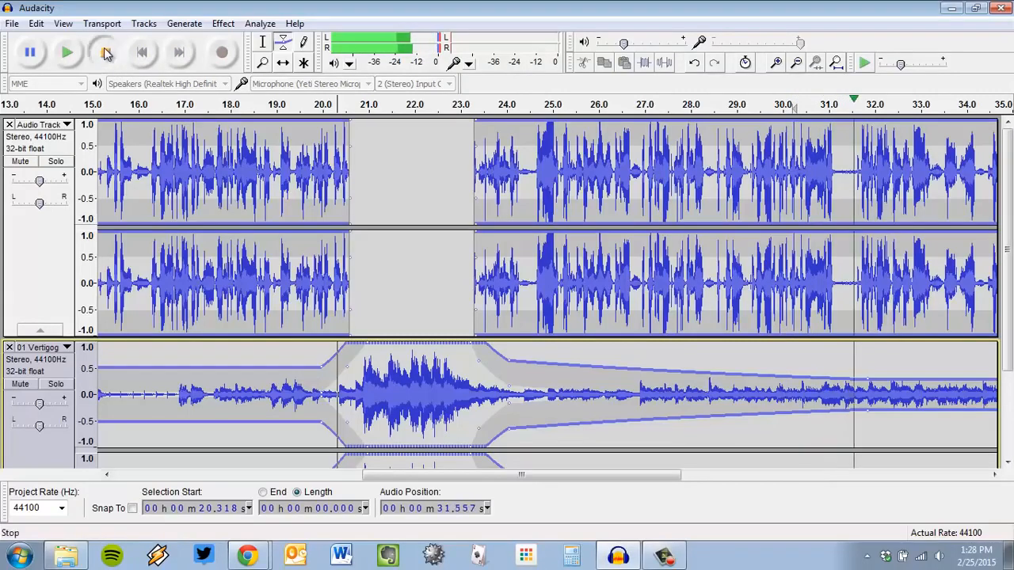
{"action": "key", "text": "space"}
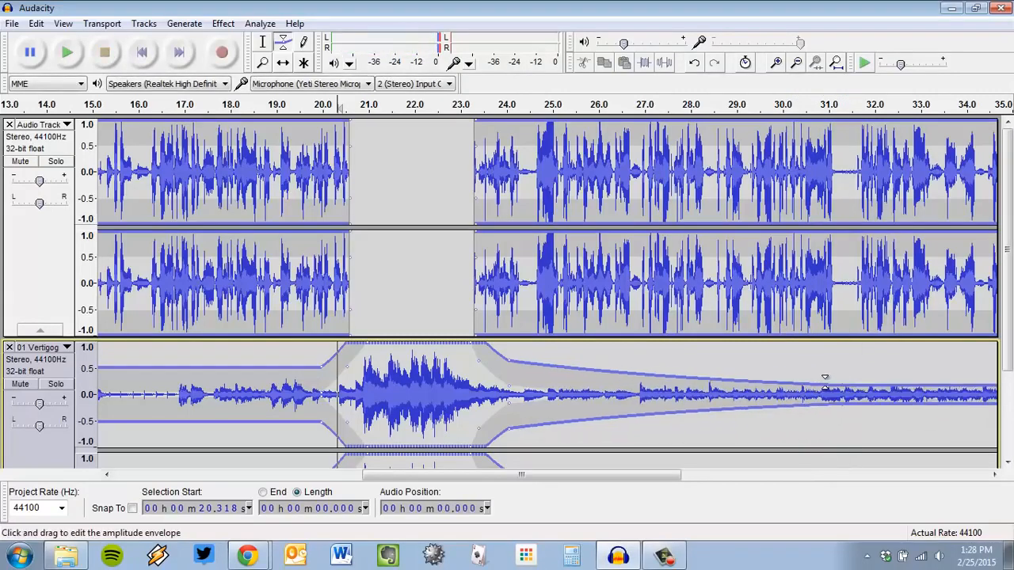
{"action": "scroll", "coordinate": [67, 352], "scroll_direction": "down", "scroll_amount": 3}
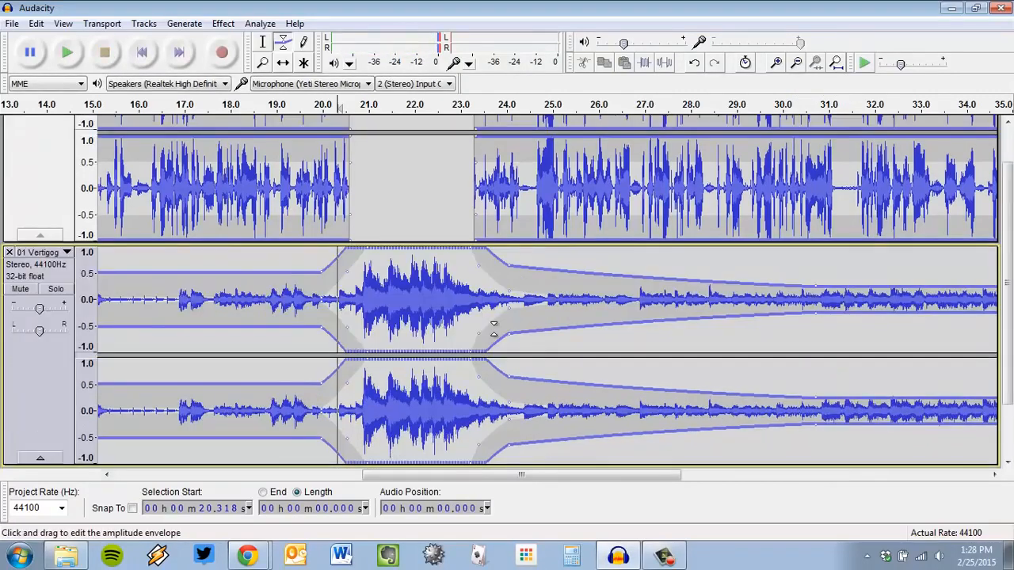
{"action": "scroll", "coordinate": [494, 327], "scroll_direction": "up", "scroll_amount": 3}
{"action": "scroll", "coordinate": [521, 312], "scroll_direction": "down", "scroll_amount": 3}
{"action": "scroll", "coordinate": [522, 312], "scroll_direction": "up", "scroll_amount": 3}
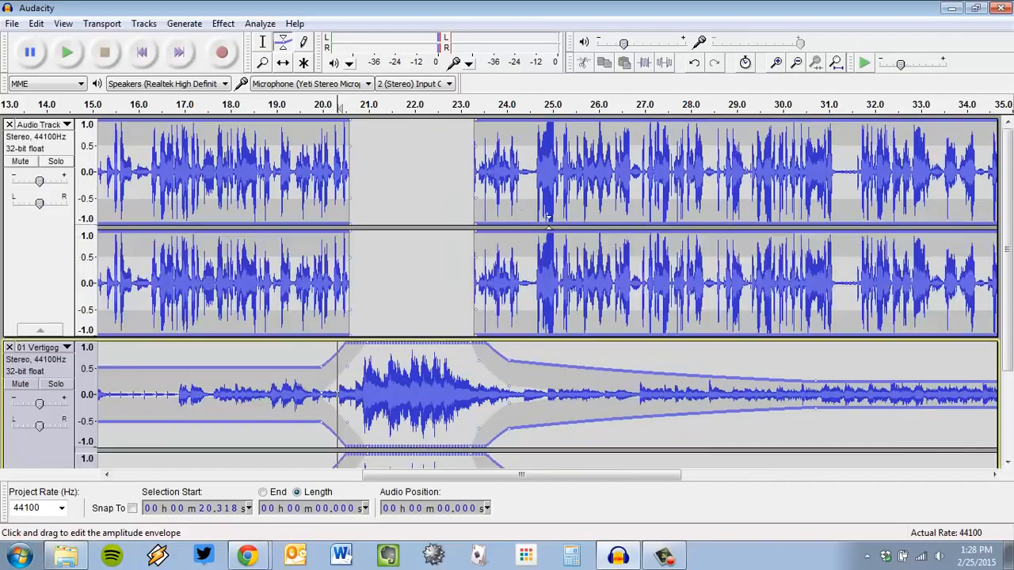
Select the music from about 17.9 s to 30.1 s, and the narration from about 21.5 s to 31 s.
{"action": "left_click", "coordinate": [263, 41]}
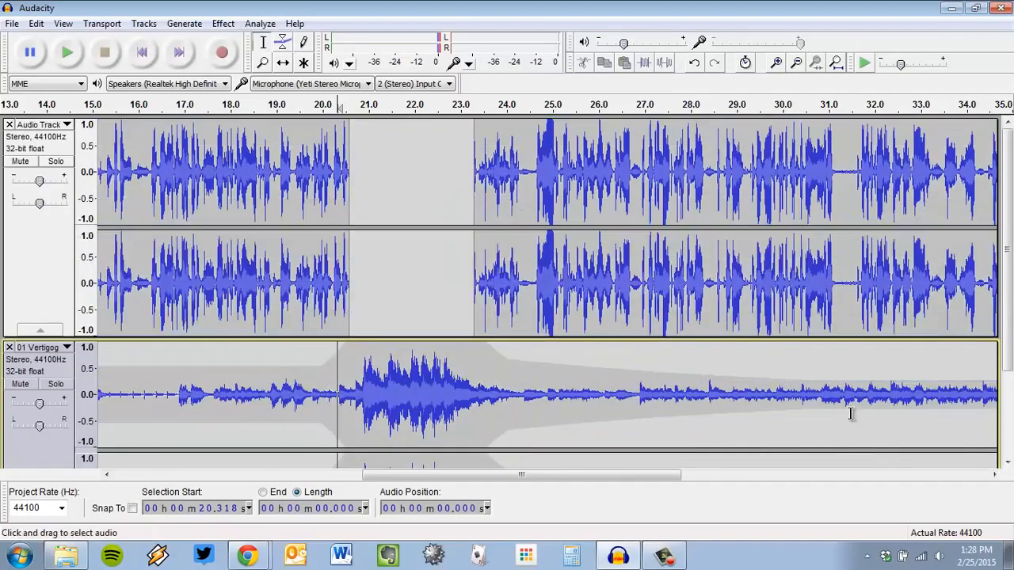
{"action": "scroll", "coordinate": [677, 377], "scroll_direction": "down", "scroll_amount": 3}
{"action": "left_click_drag", "start_coordinate": [234, 263], "coordinate": [787, 286]}
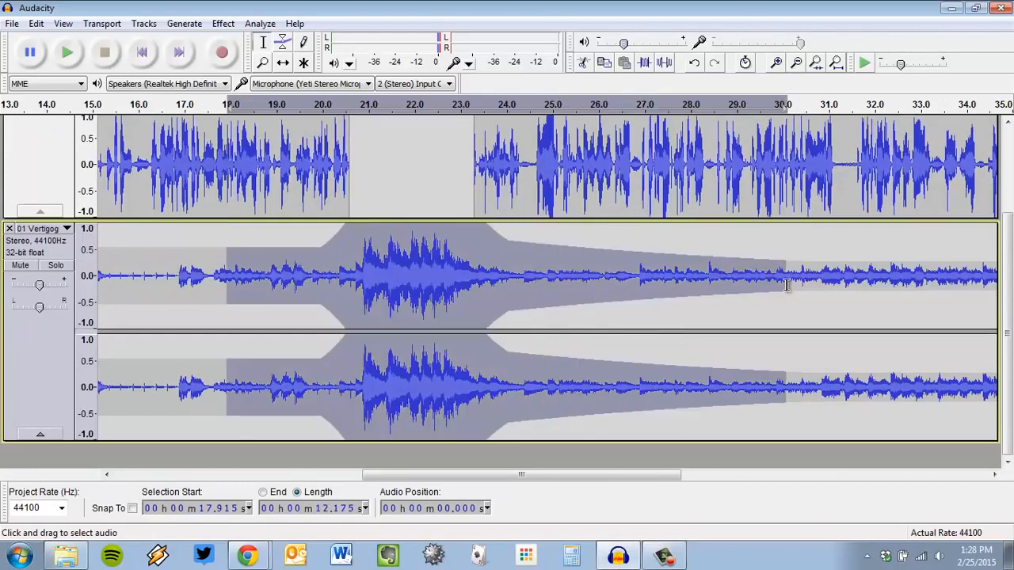
{"action": "scroll", "coordinate": [645, 290], "scroll_direction": "up", "scroll_amount": 3}
{"action": "left_click_drag", "start_coordinate": [393, 163], "coordinate": [826, 285]}
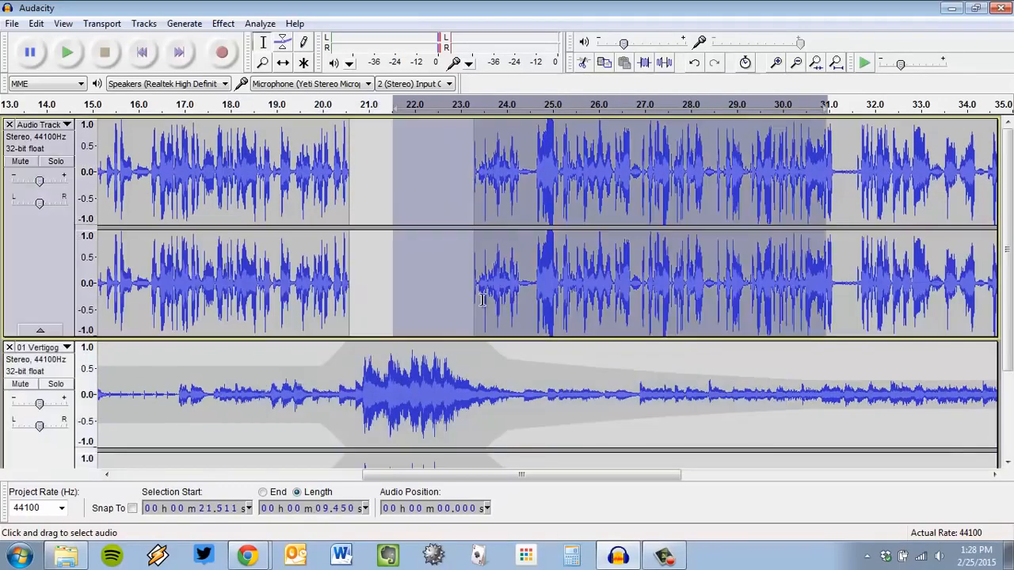
Select the entire music track, view the available effects, and clear the selection without applying any.
{"action": "left_click", "coordinate": [58, 281]}
{"action": "scroll", "coordinate": [63, 324], "scroll_direction": "down", "scroll_amount": 2}
{"action": "left_click", "coordinate": [41, 316]}
{"action": "scroll", "coordinate": [357, 288], "scroll_direction": "up", "scroll_amount": 2}
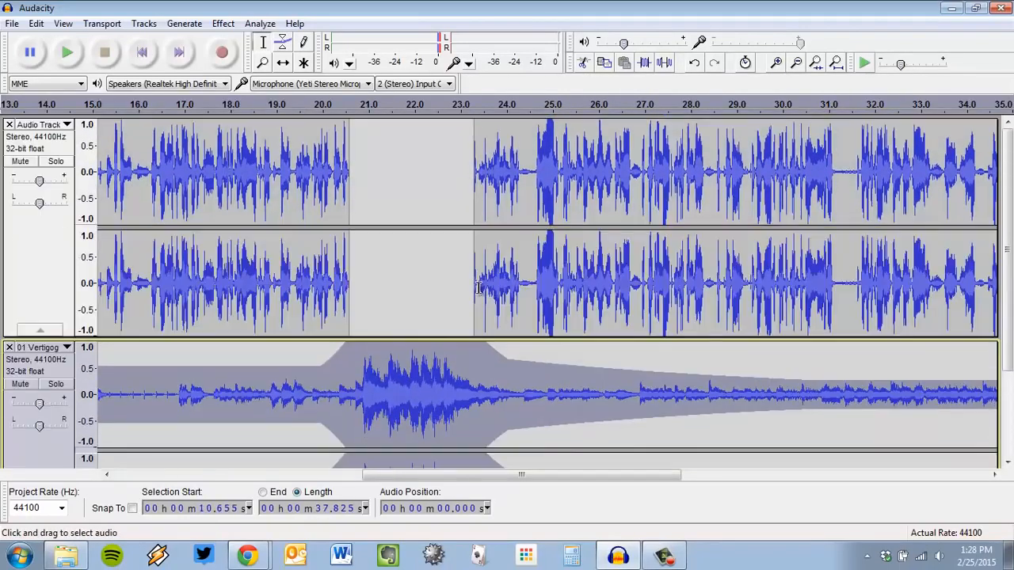
{"action": "left_click", "coordinate": [220, 24]}
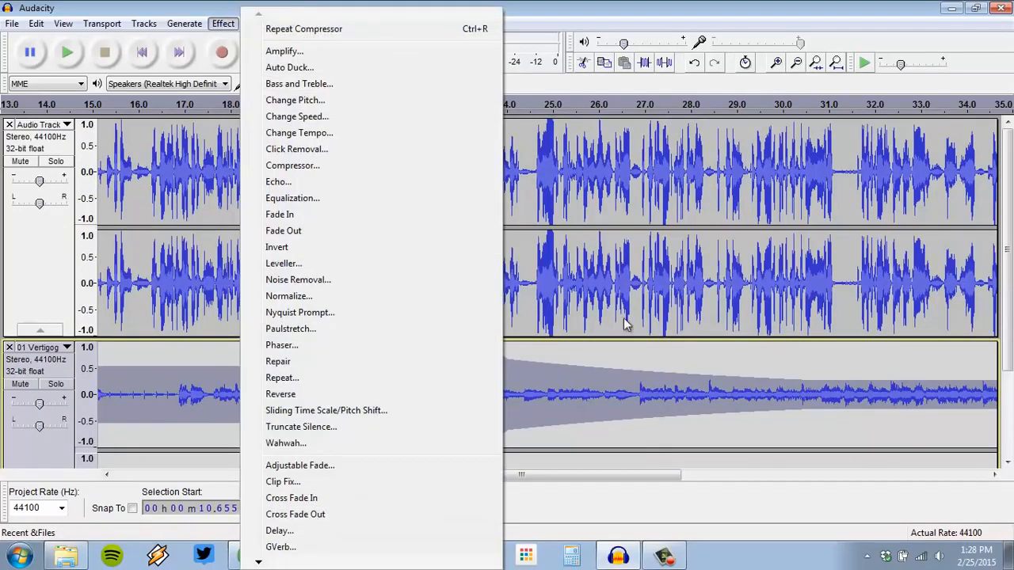
{"action": "left_click", "coordinate": [670, 400]}
{"action": "scroll", "coordinate": [572, 424], "scroll_direction": "up", "scroll_amount": 2}
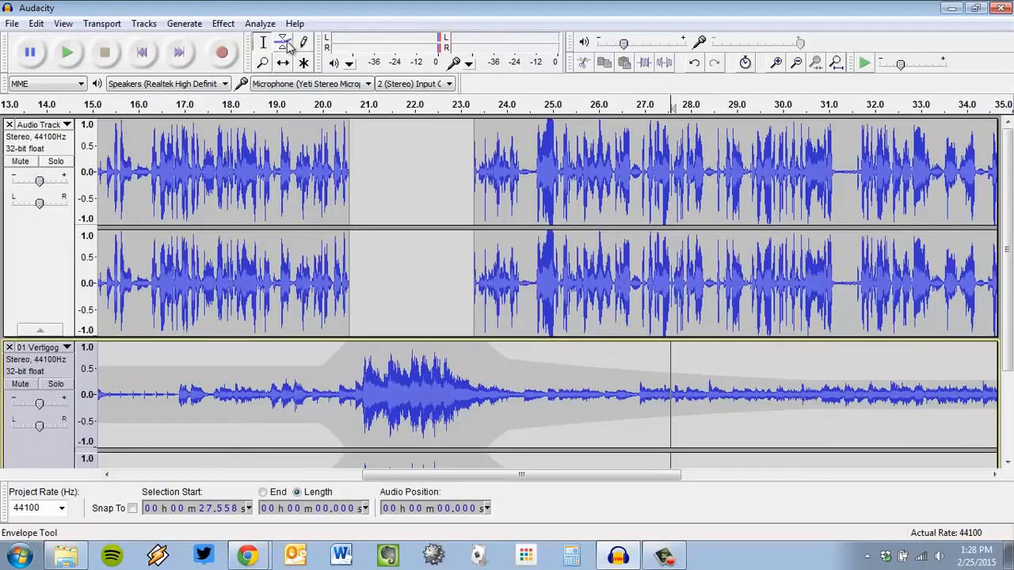
{"action": "left_click", "coordinate": [737, 398]}
{"action": "scroll", "coordinate": [719, 418], "scroll_direction": "down", "scroll_amount": 2}
{"action": "scroll", "coordinate": [719, 418], "scroll_direction": "up", "scroll_amount": 2}
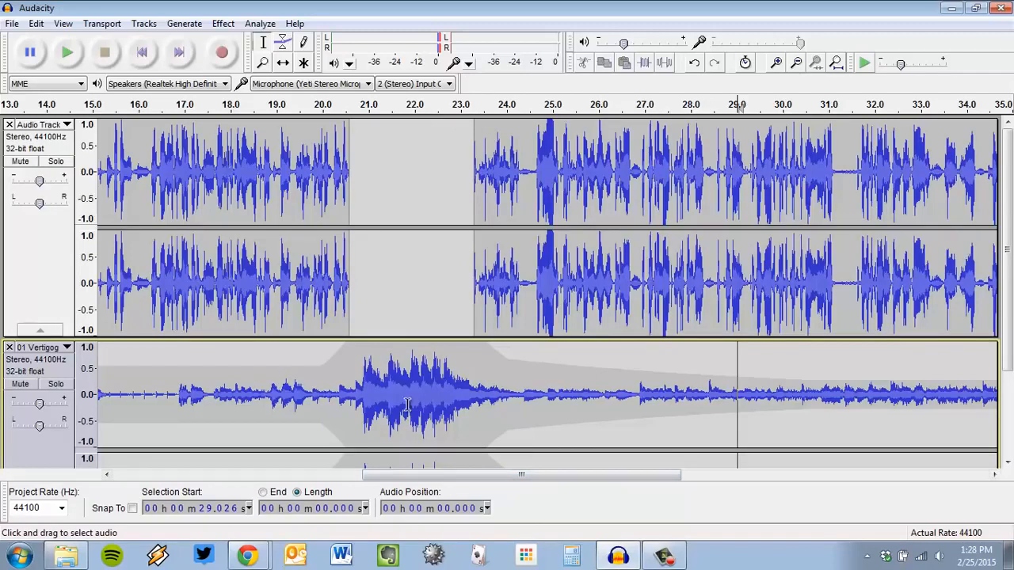
Fit the whole project in the window and look over the narration and music tracks.
{"action": "scroll", "coordinate": [606, 316], "scroll_direction": "down", "scroll_amount": 3}
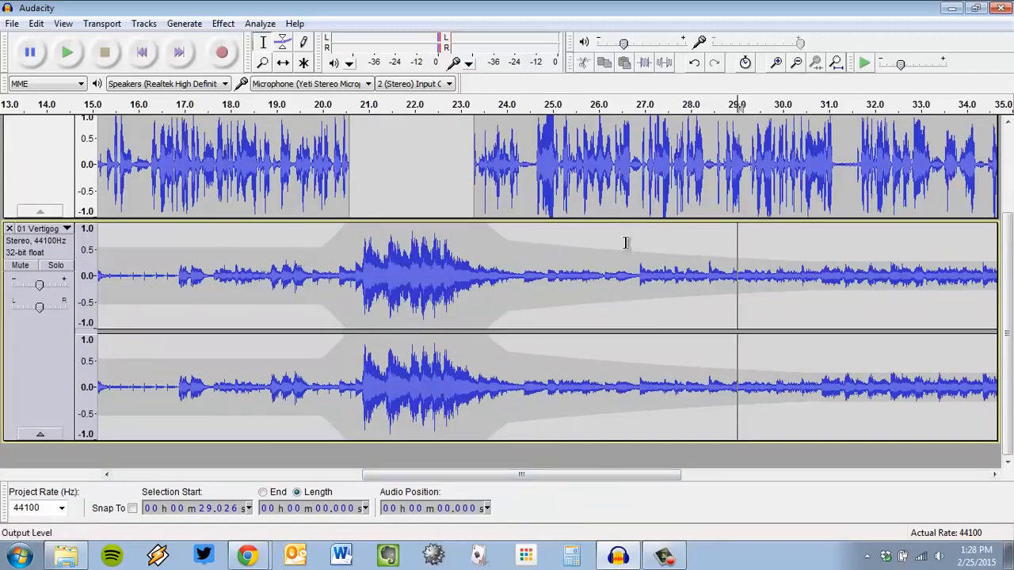
{"action": "left_click", "coordinate": [68, 28]}
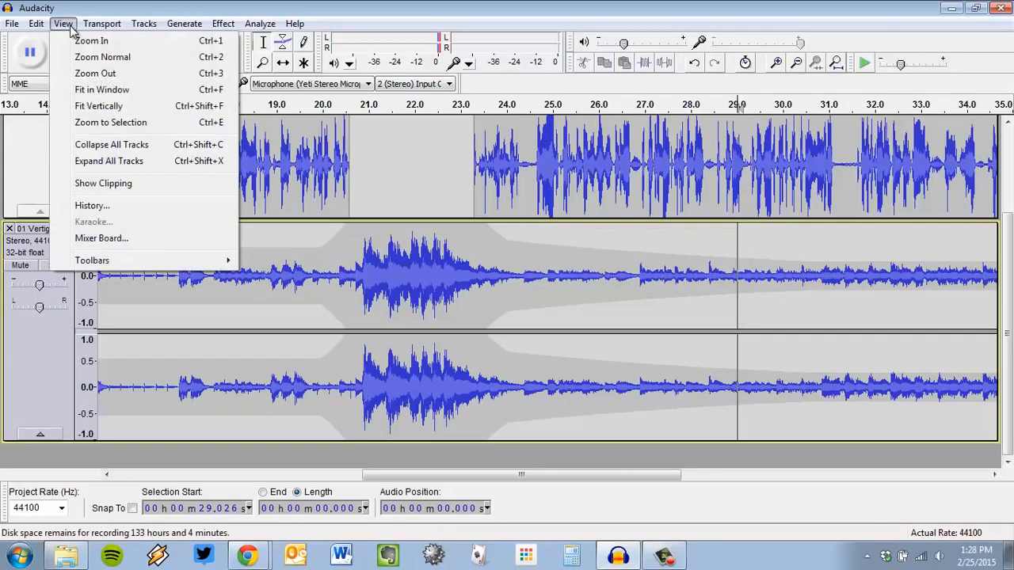
{"action": "left_click", "coordinate": [124, 95]}
{"action": "scroll", "coordinate": [344, 346], "scroll_direction": "up", "scroll_amount": 3}
{"action": "scroll", "coordinate": [424, 253], "scroll_direction": "down", "scroll_amount": 2}
{"action": "scroll", "coordinate": [470, 371], "scroll_direction": "up", "scroll_amount": 2}
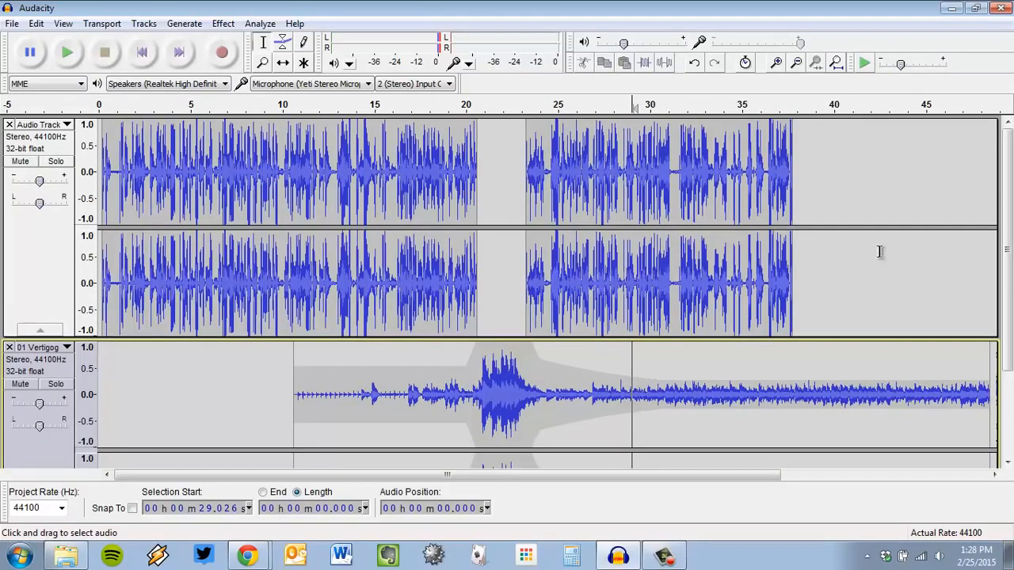
{"action": "scroll", "coordinate": [872, 289], "scroll_direction": "up", "scroll_amount": 3}
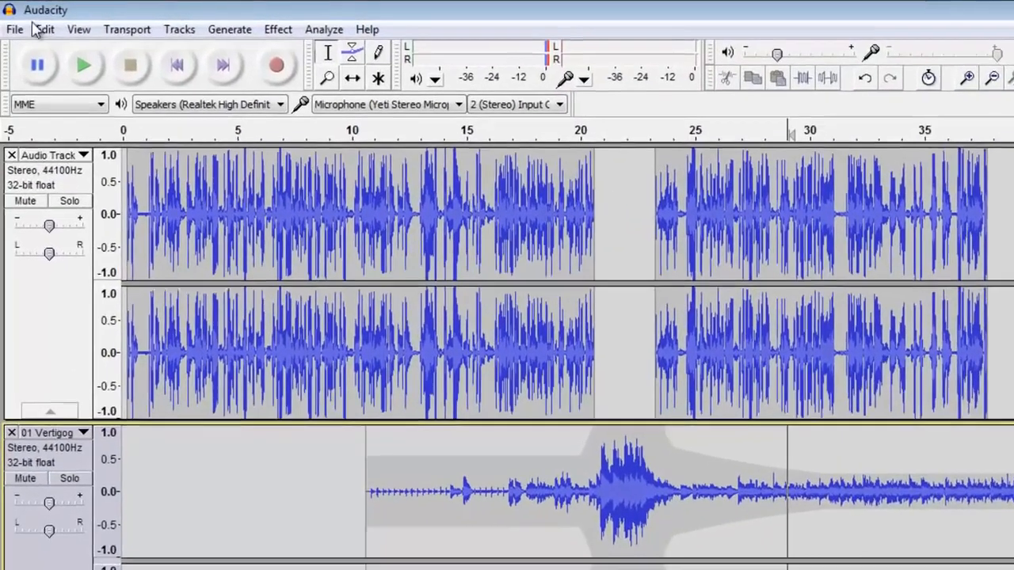
Save the Audacity project to the Desktop under the name "test for video".
{"action": "left_click", "coordinate": [15, 30]}
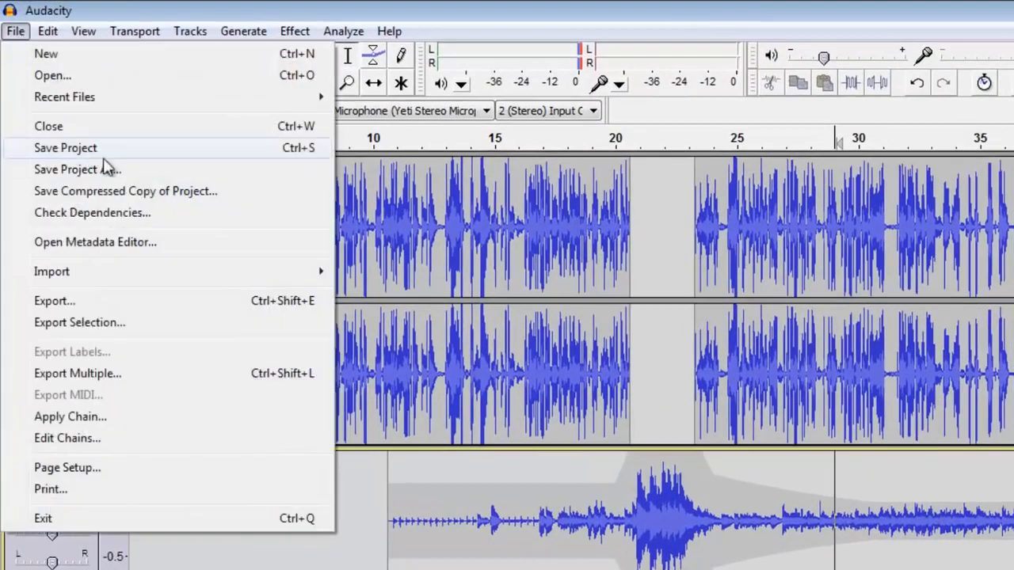
{"action": "left_click", "coordinate": [76, 169]}
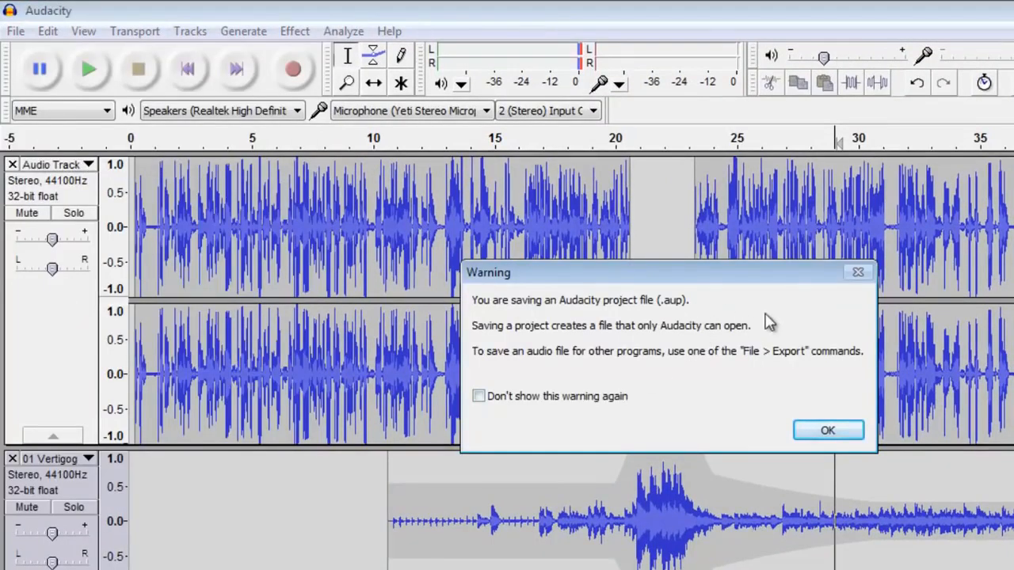
{"action": "left_click", "coordinate": [813, 435]}
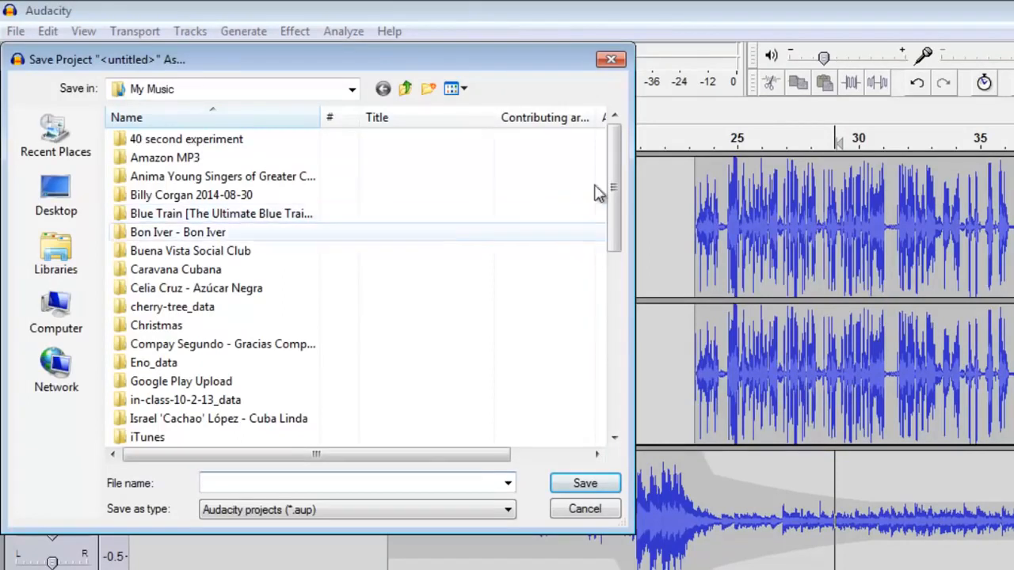
{"action": "left_click", "coordinate": [56, 204]}
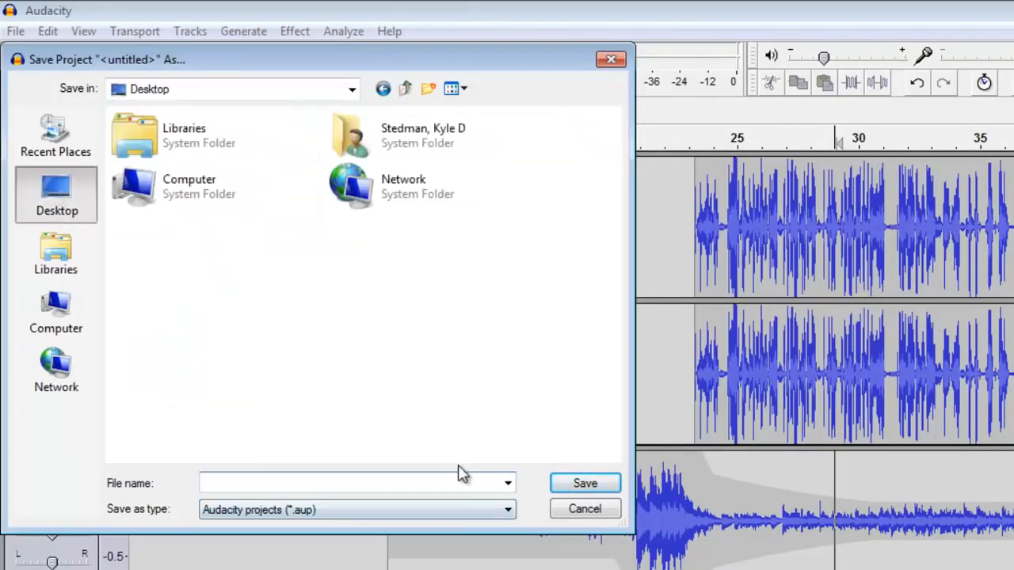
{"action": "type", "text": "test for video"}
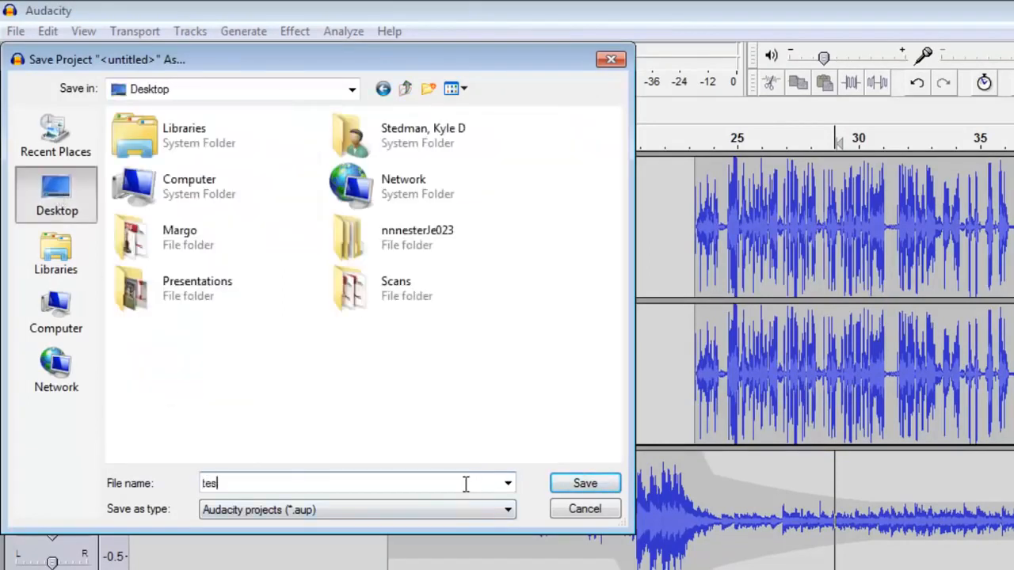
{"action": "key", "text": "Return"}
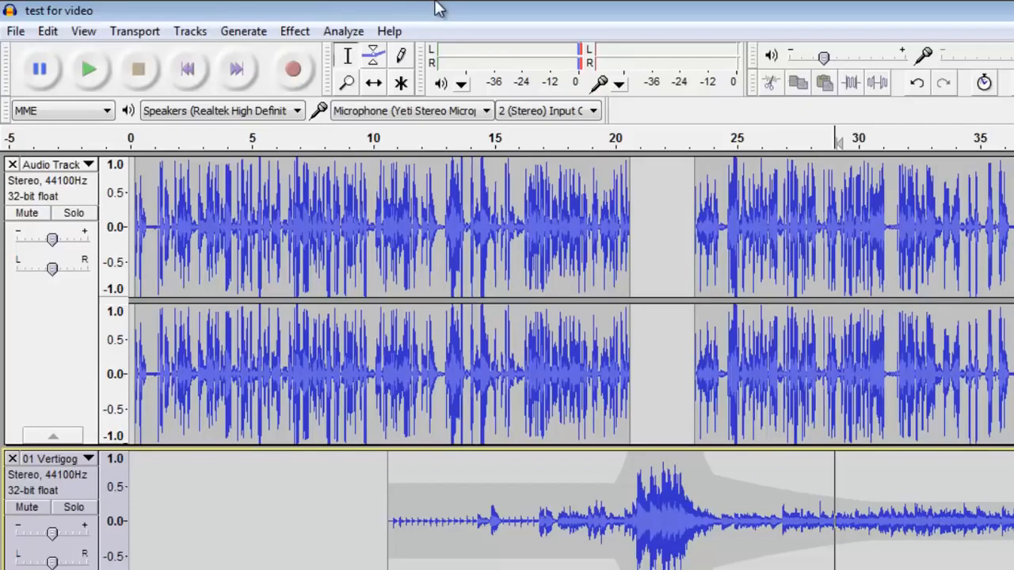
Open the export of the whole project and choose MP3 Files as the format and the Desktop as the destination.
{"action": "left_click", "coordinate": [12, 34]}
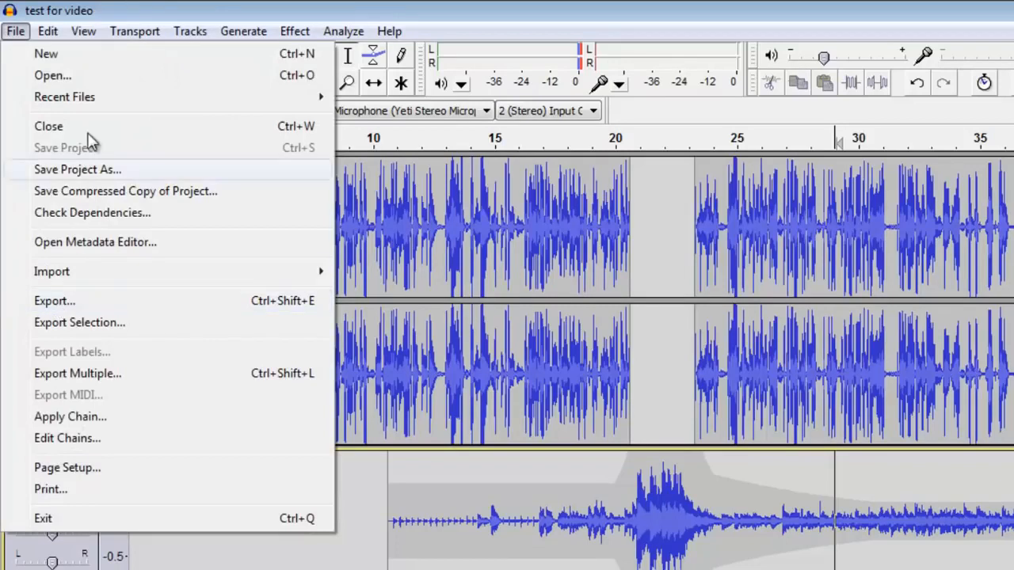
{"action": "left_click", "coordinate": [142, 304]}
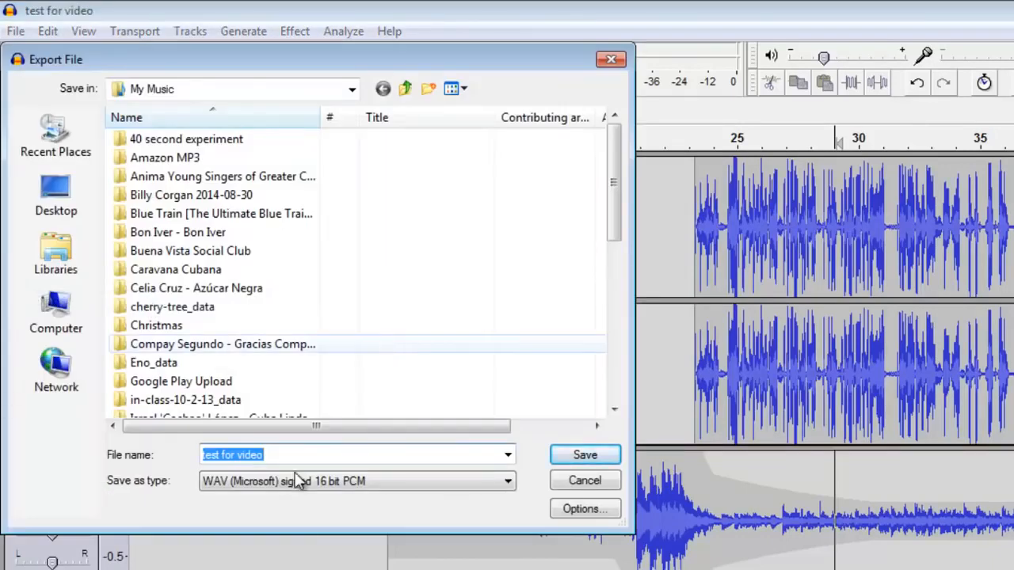
{"action": "left_click", "coordinate": [502, 487]}
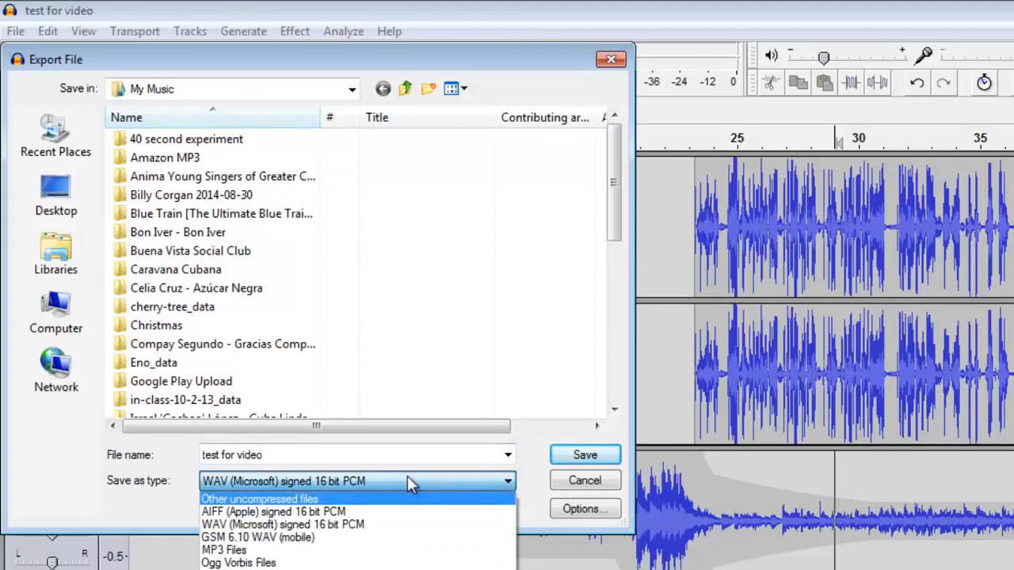
{"action": "left_click", "coordinate": [340, 562]}
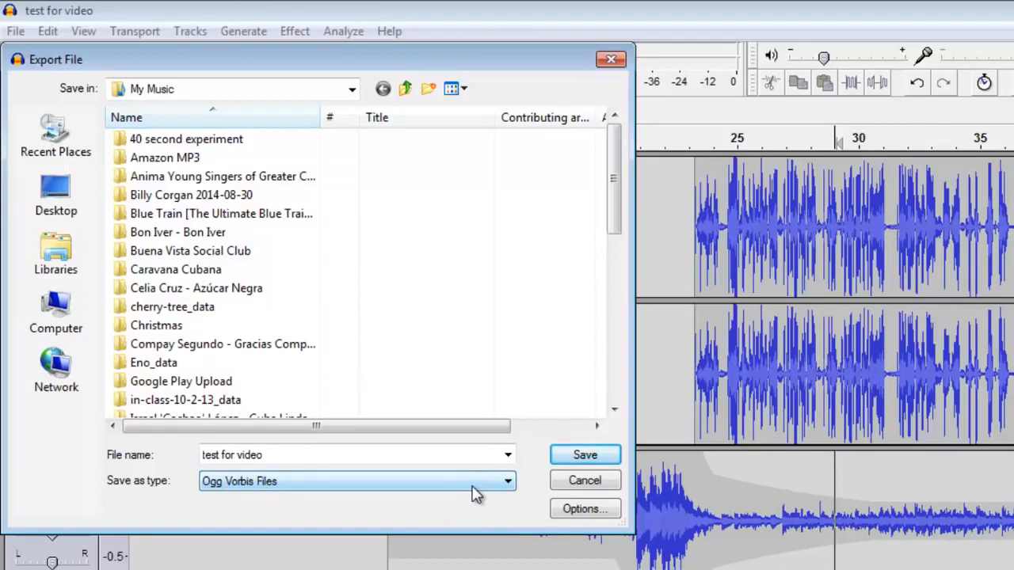
{"action": "left_click", "coordinate": [473, 487]}
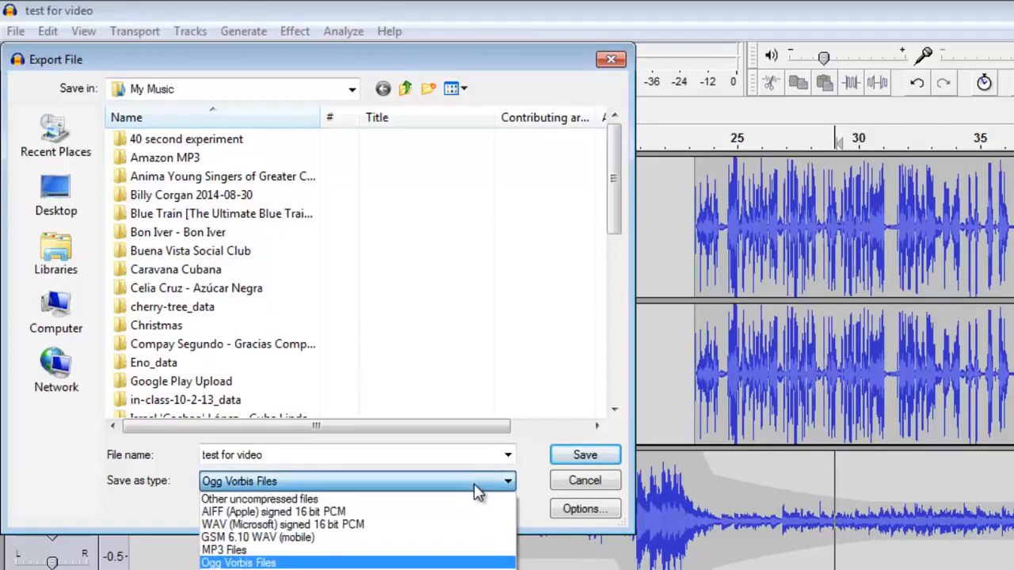
{"action": "left_click", "coordinate": [264, 551]}
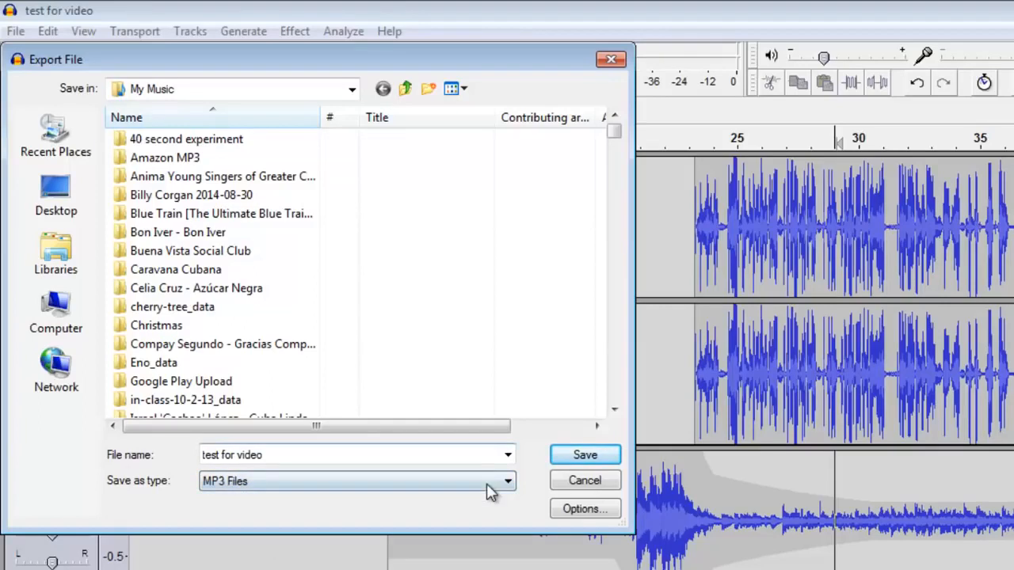
{"action": "left_click", "coordinate": [419, 483]}
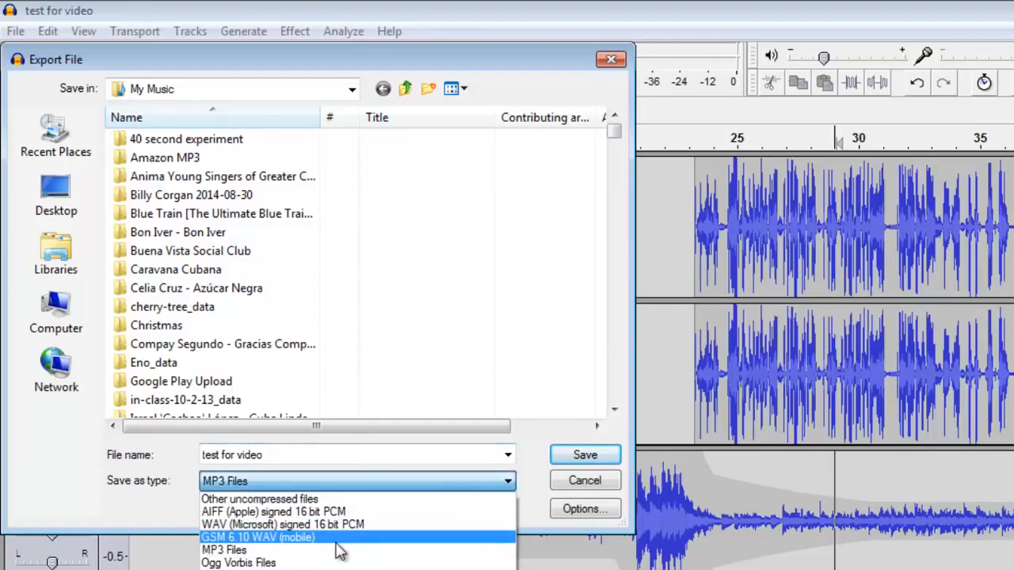
{"action": "left_click", "coordinate": [313, 549]}
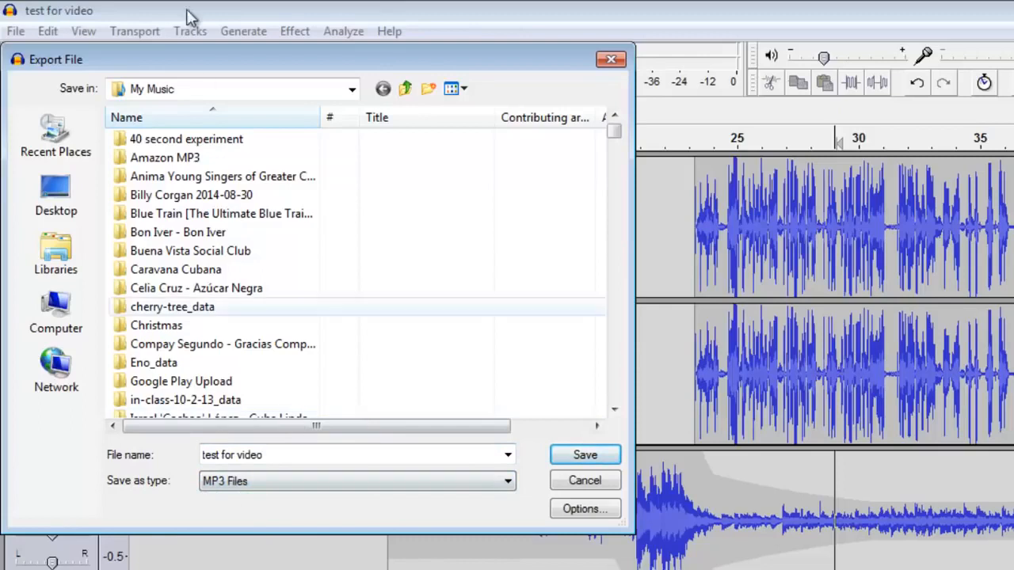
{"action": "left_click", "coordinate": [84, 193]}
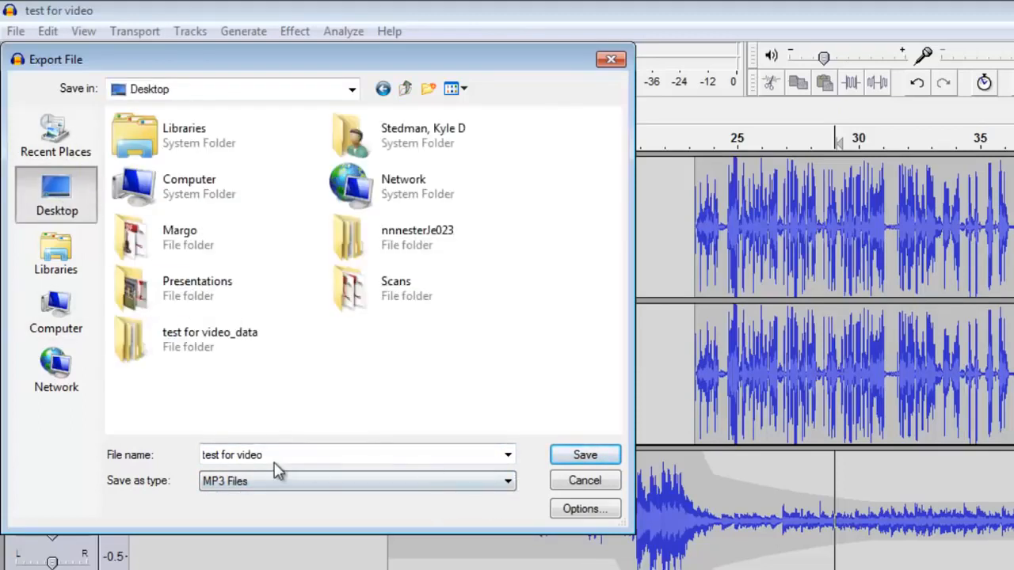
Set the MP3 export quality to 320 kbps and save "test for video", accepting the mixdown to two stereo channels.
{"action": "left_click", "coordinate": [580, 510]}
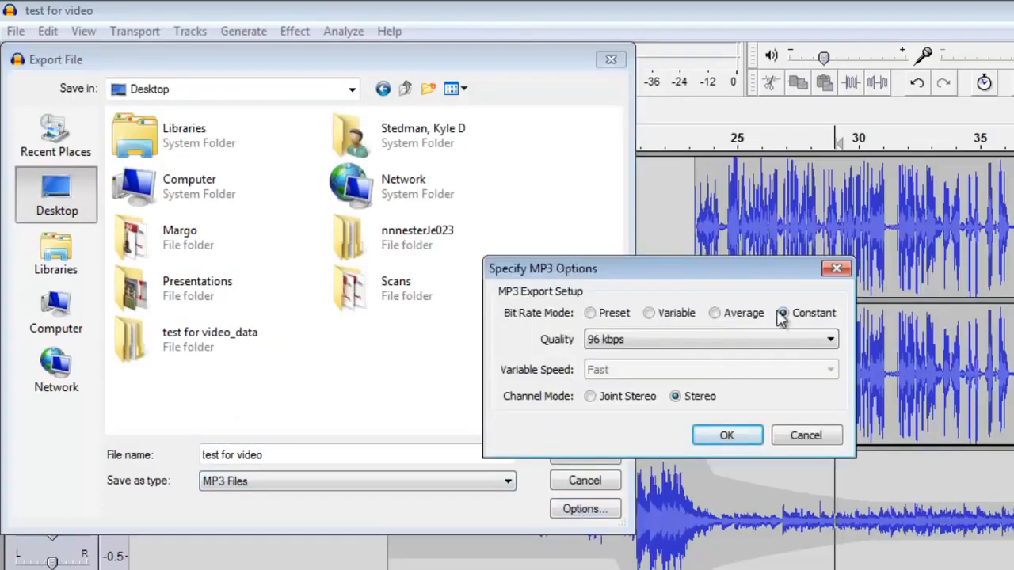
{"action": "left_click", "coordinate": [694, 339]}
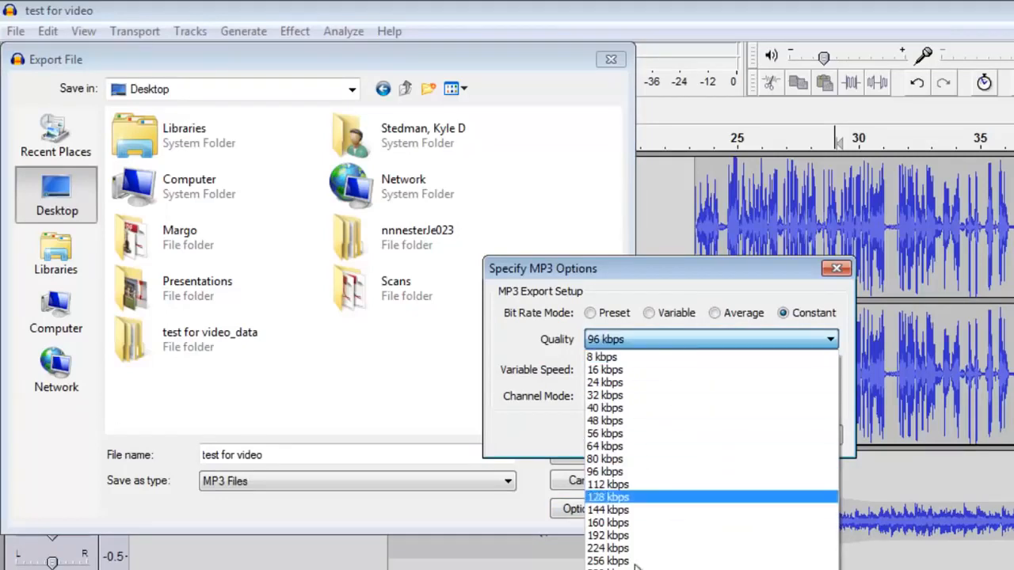
{"action": "left_click", "coordinate": [617, 567]}
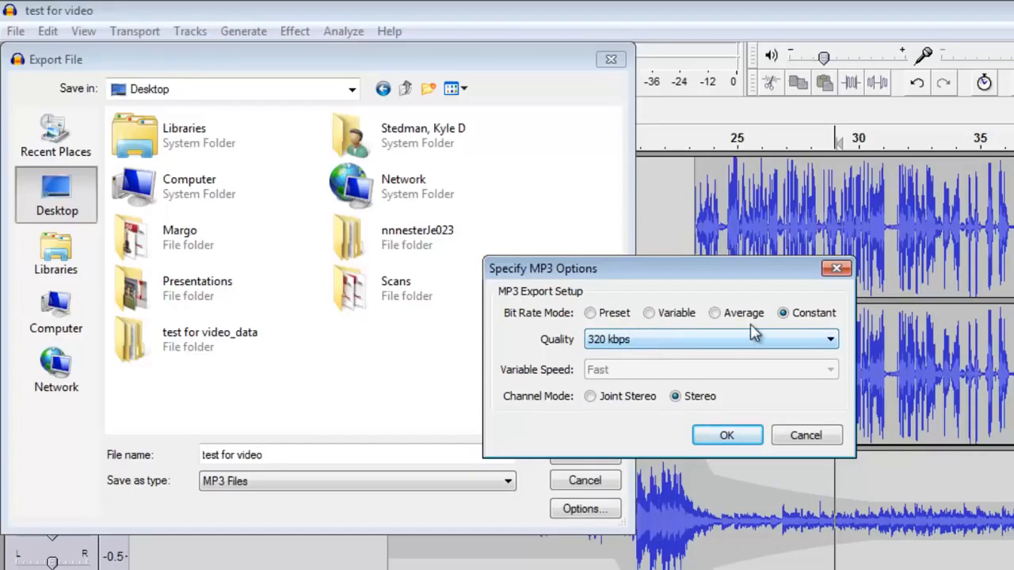
{"action": "left_click", "coordinate": [719, 434]}
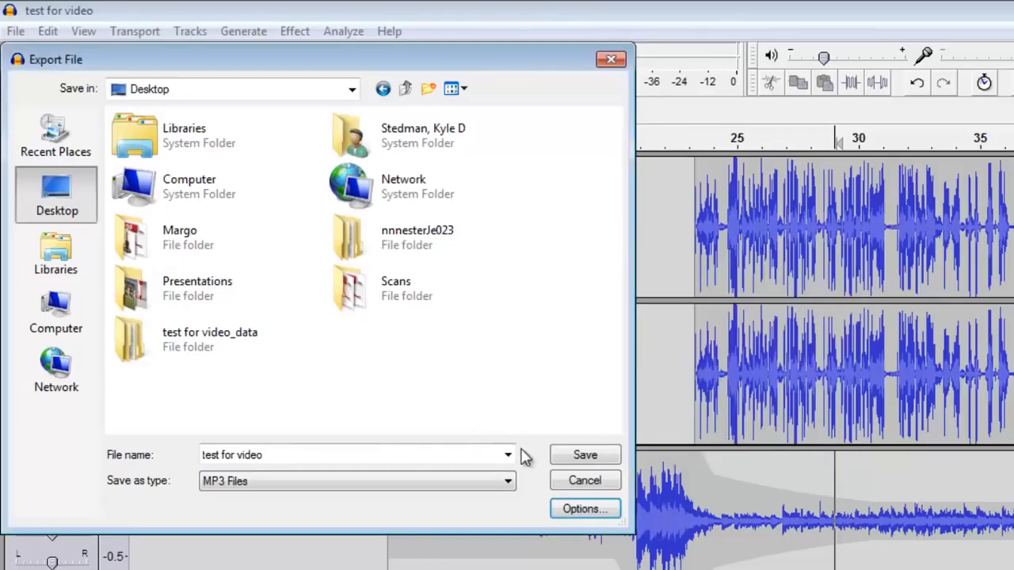
{"action": "left_click", "coordinate": [584, 457]}
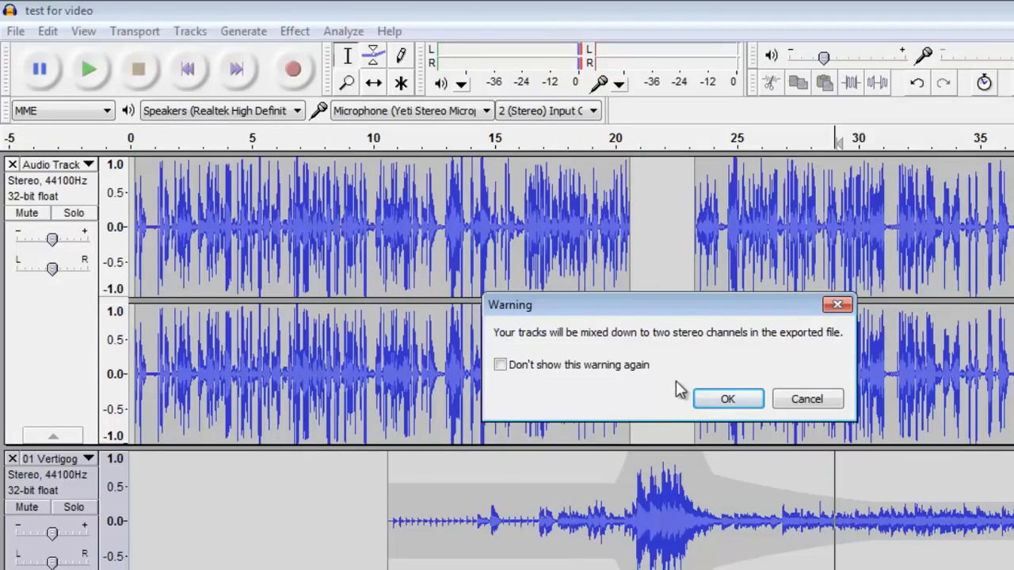
{"action": "left_click", "coordinate": [728, 389]}
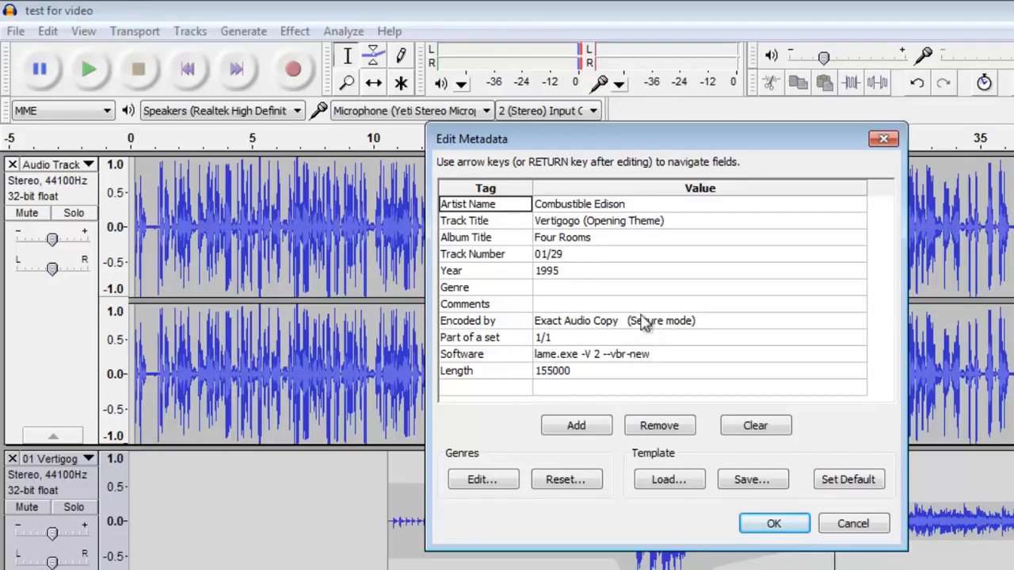
Clear all the imported music track's metadata tags from the export.
{"action": "left_click", "coordinate": [595, 208]}
{"action": "left_click", "coordinate": [586, 222]}
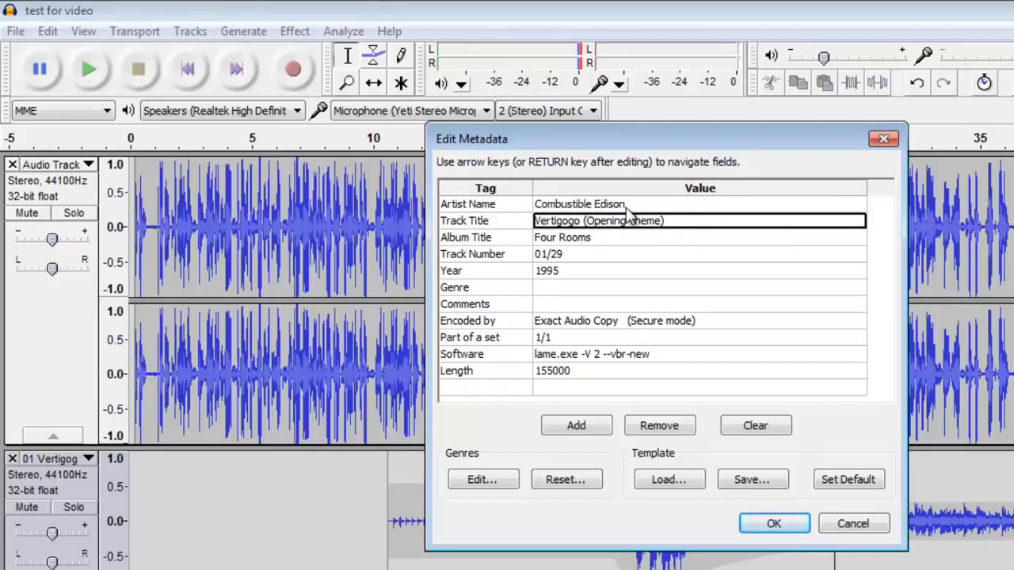
{"action": "left_click", "coordinate": [747, 428]}
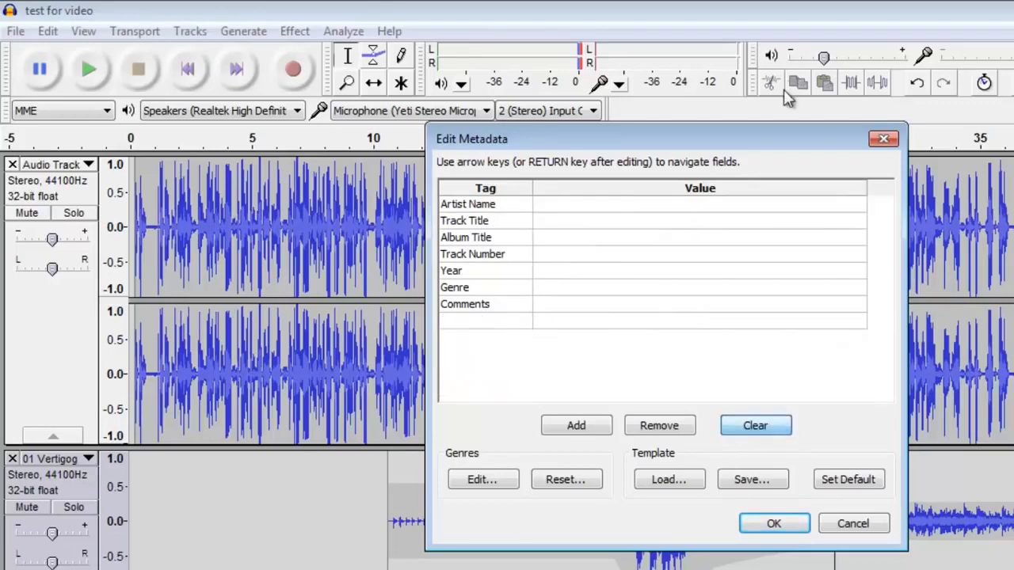
Enter the creator's name as the artist and "Test for Video" as the track title in the metadata.
{"action": "left_click", "coordinate": [681, 211]}
{"action": "type", "text": "Kyle Stedman"}
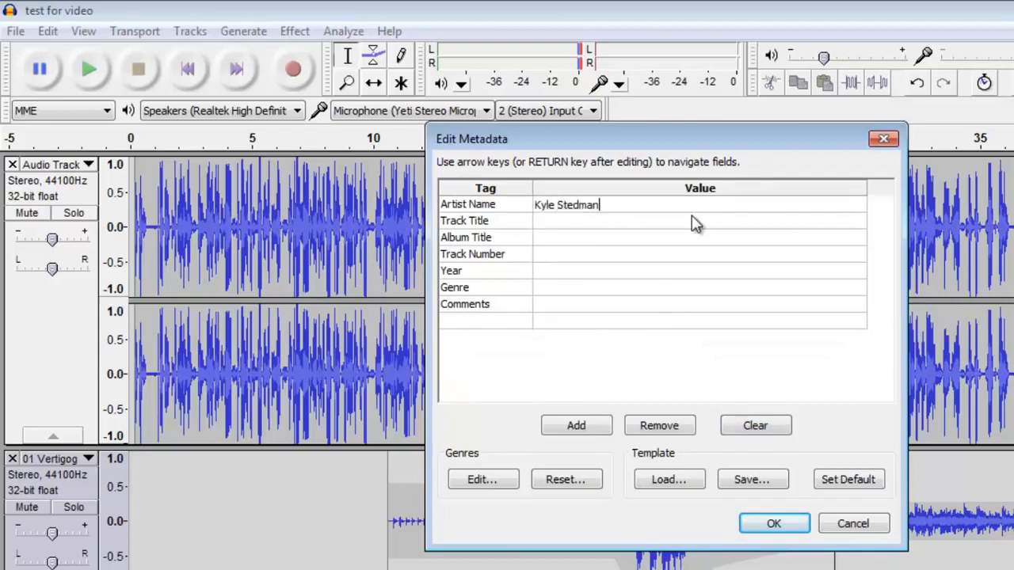
{"action": "left_click", "coordinate": [691, 223]}
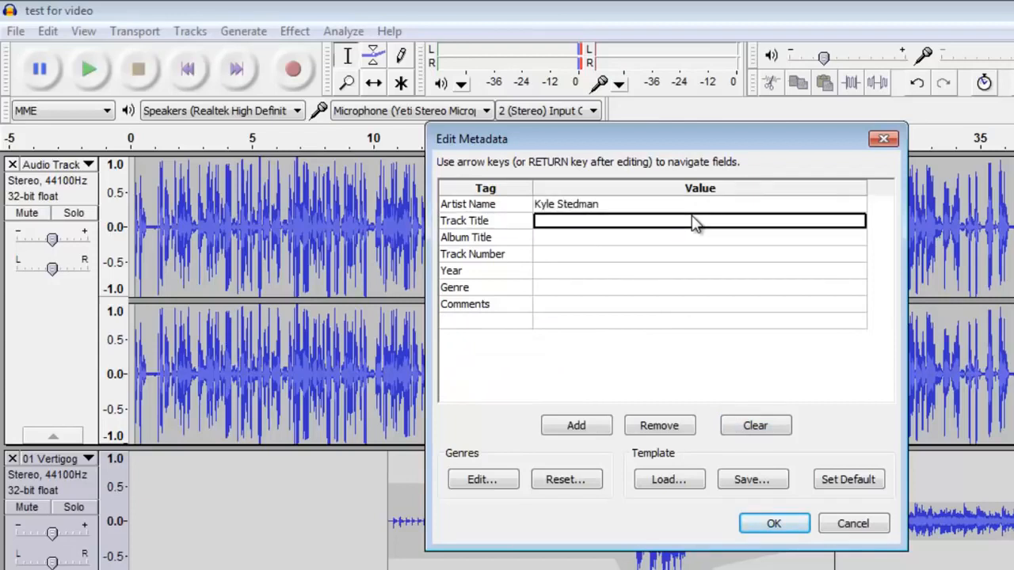
{"action": "type", "text": "Test for Video"}
{"action": "key", "text": "Return"}
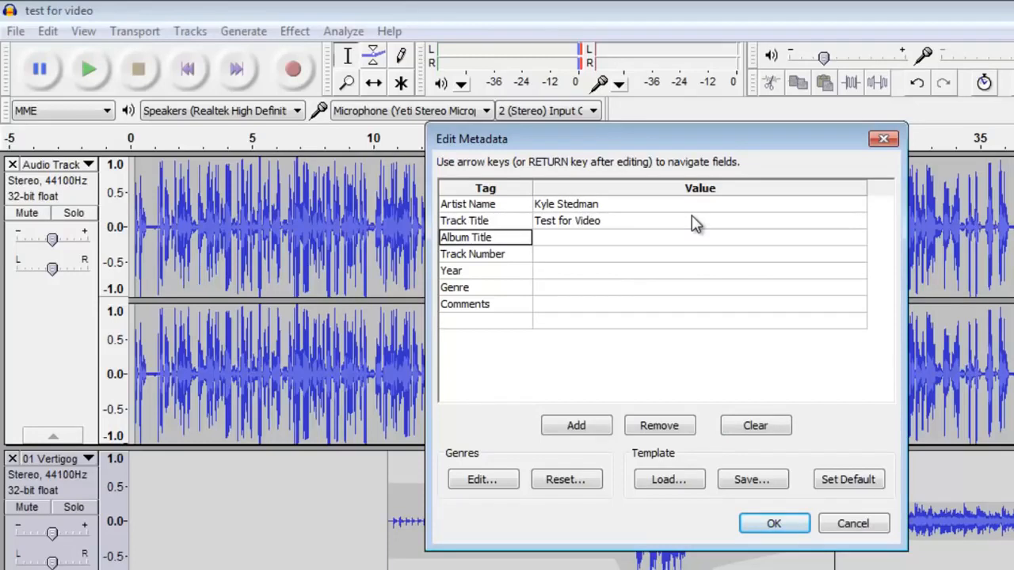
Set the metadata year to 2015 and the genre to "Audio Testing", and run the MP3 export.
{"action": "left_click", "coordinate": [654, 272]}
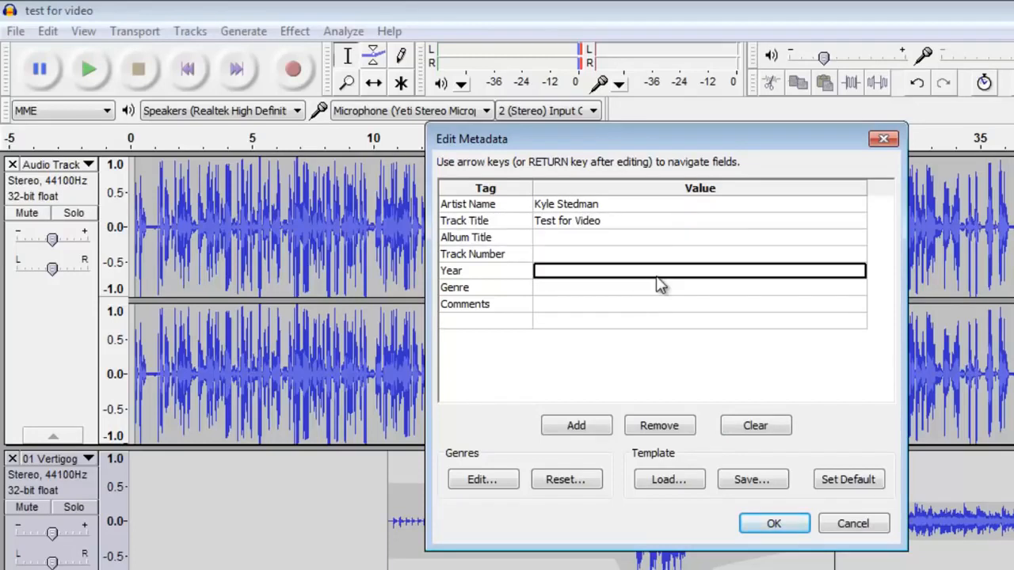
{"action": "type", "text": "2015"}
{"action": "key", "text": "Return"}
{"action": "left_click", "coordinate": [654, 290]}
{"action": "type", "text": "Audio"}
{"action": "key", "text": "BackSpace"}
{"action": "key", "text": "BackSpace"}
{"action": "key", "text": "BackSpace"}
{"action": "key", "text": "BackSpace"}
{"action": "type", "text": "Audio Testing"}
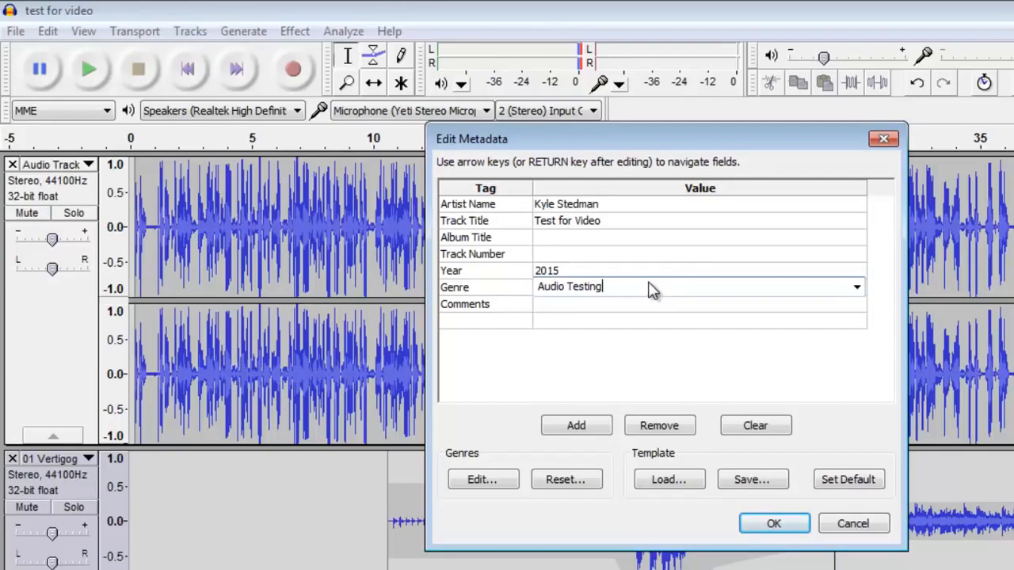
{"action": "left_click", "coordinate": [573, 298]}
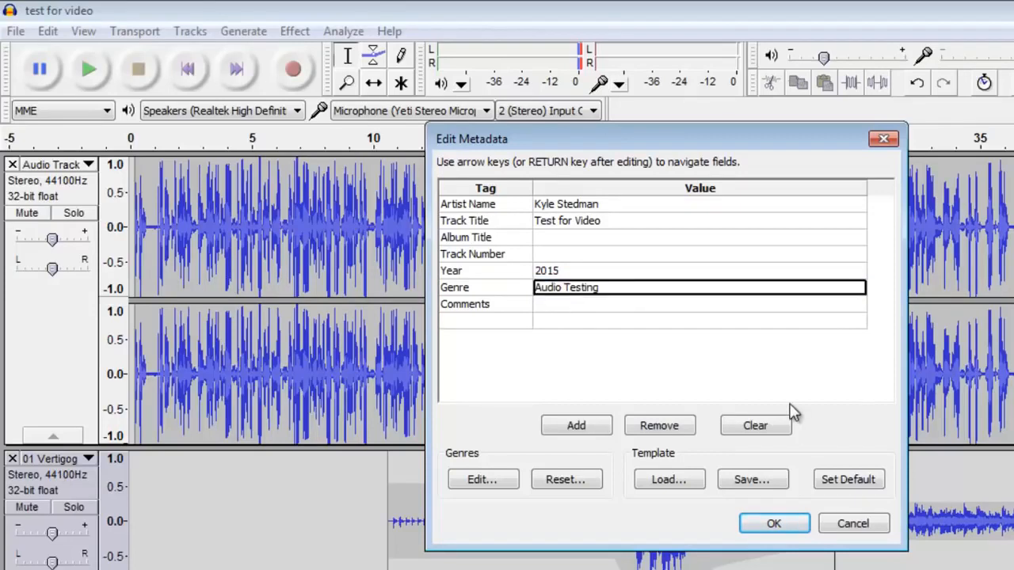
{"action": "left_click", "coordinate": [770, 525]}
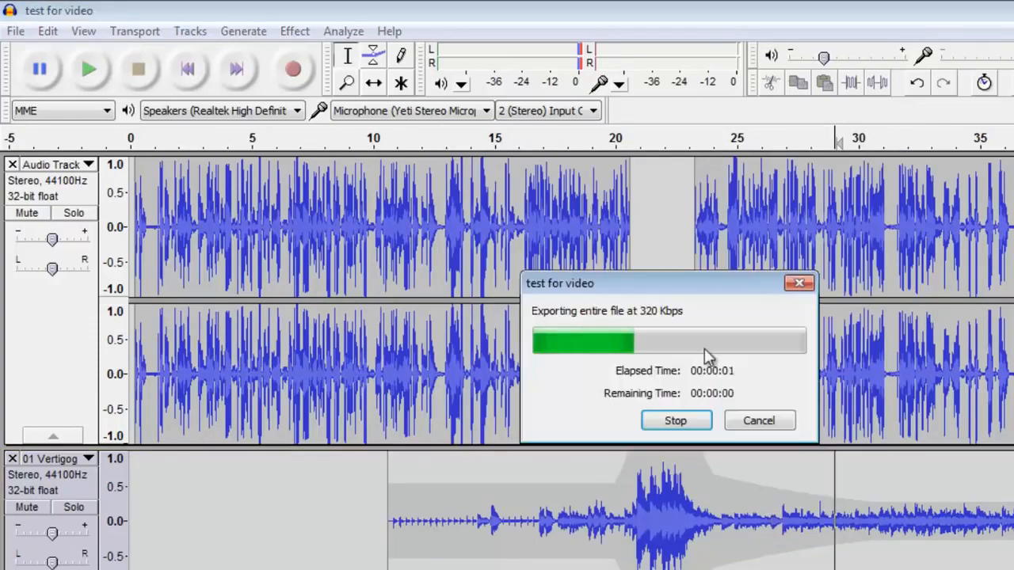